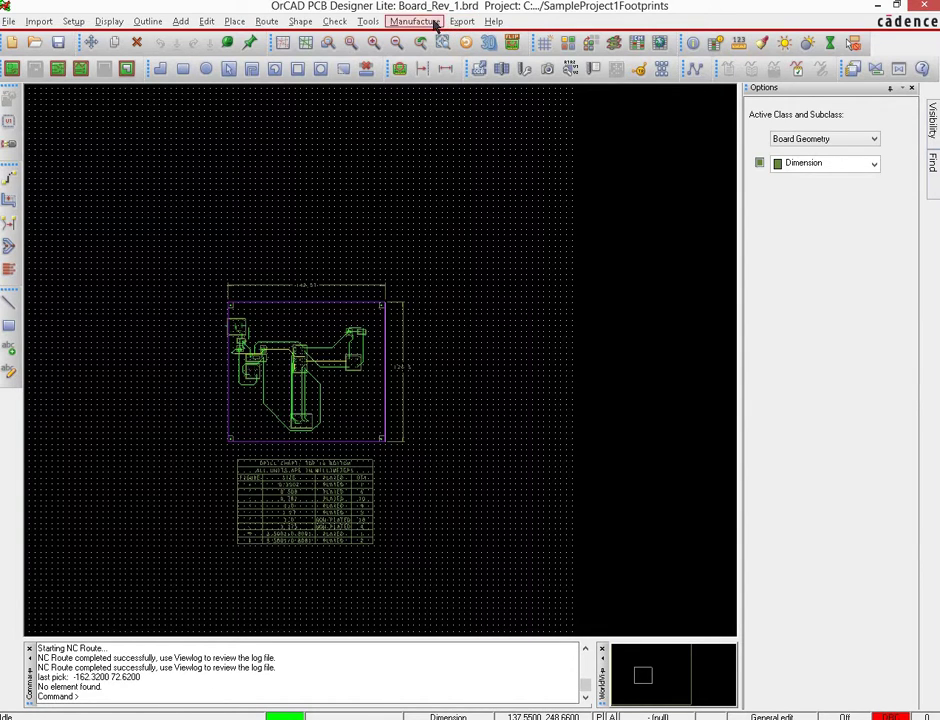
Generate the Board_Rev_1.drl NC drill file using the metric Enhanced Excellon drill parameters
click(434, 24)
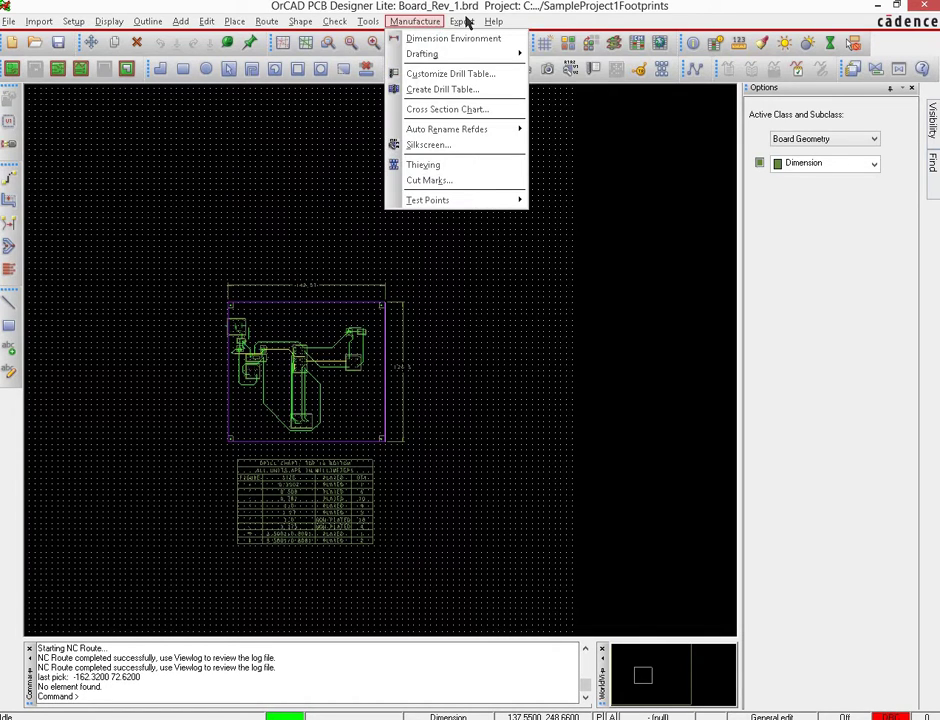
mouse_move(467, 22)
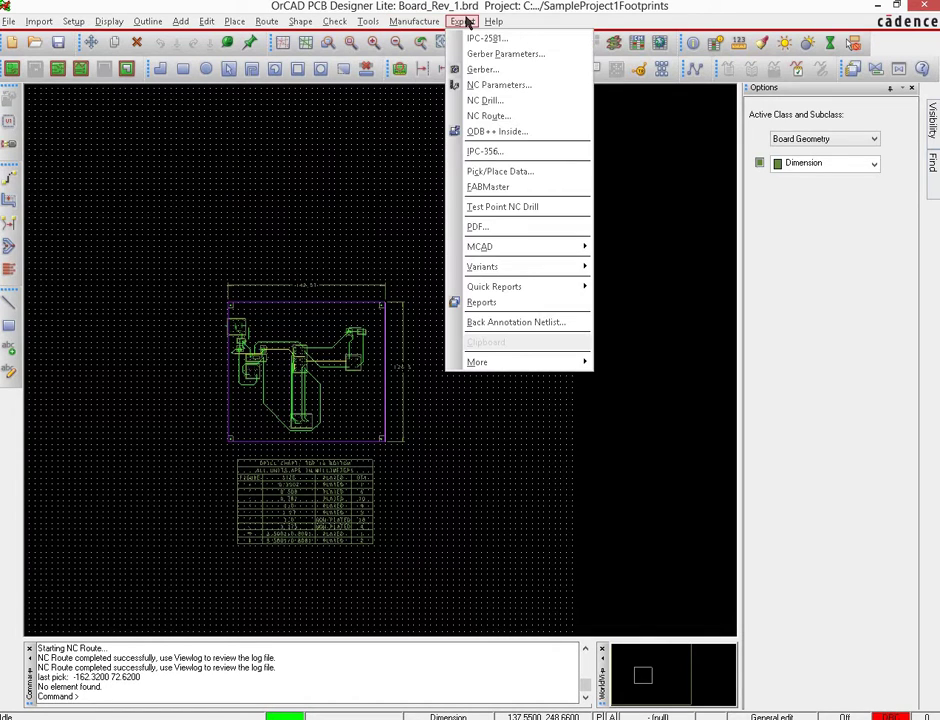
click(496, 101)
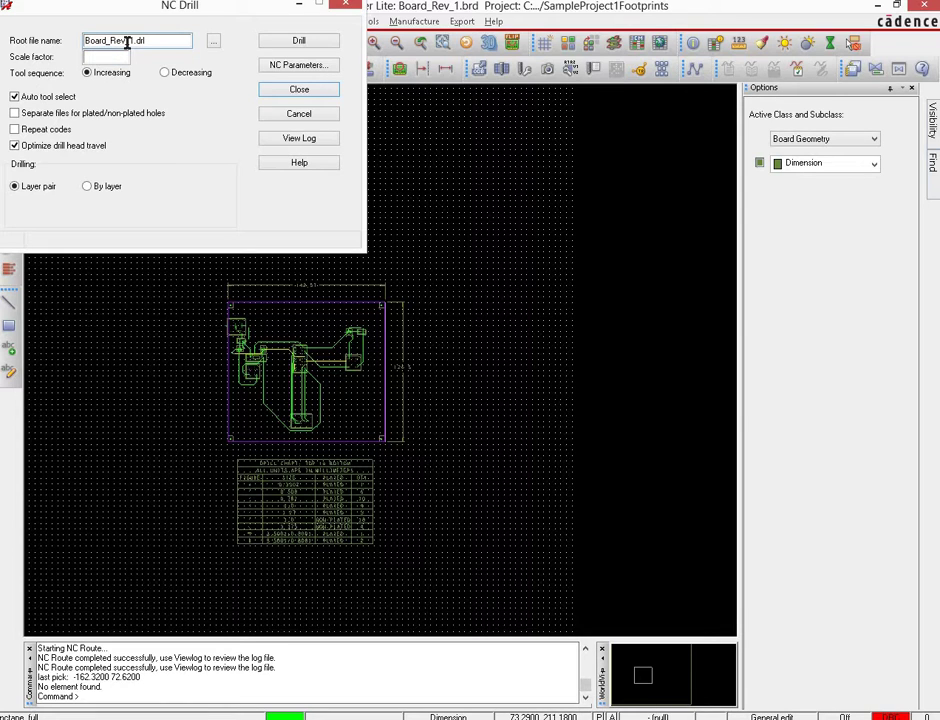
click(295, 66)
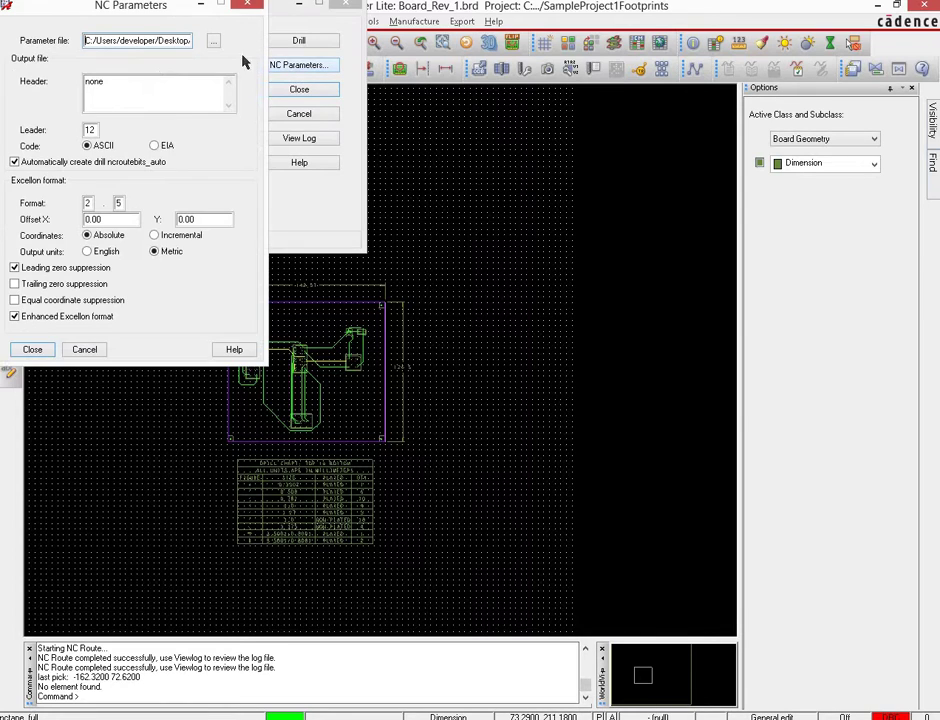
click(31, 350)
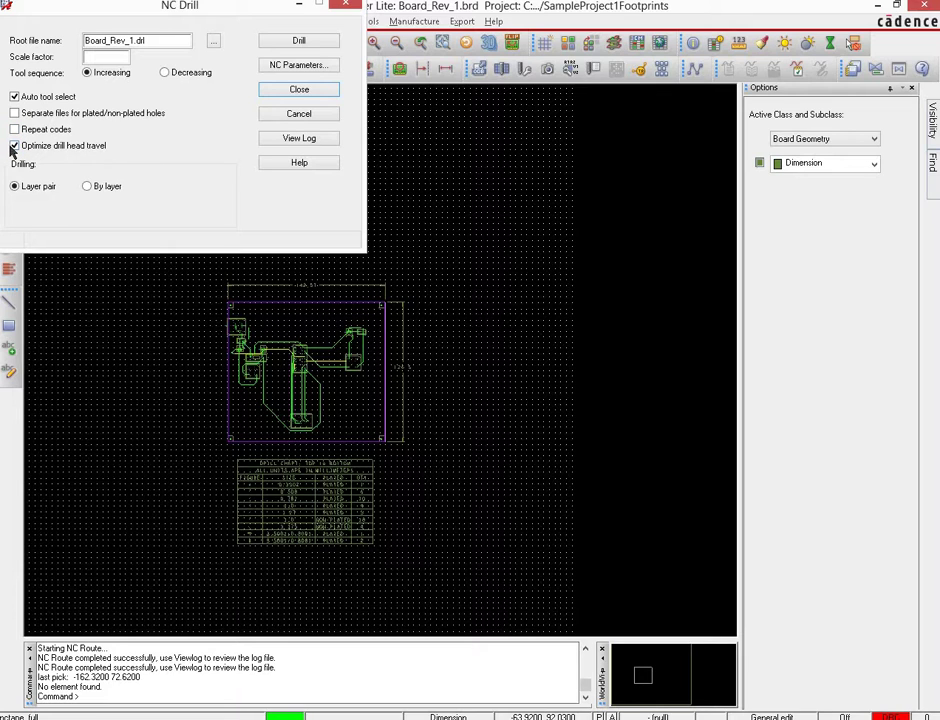
click(297, 41)
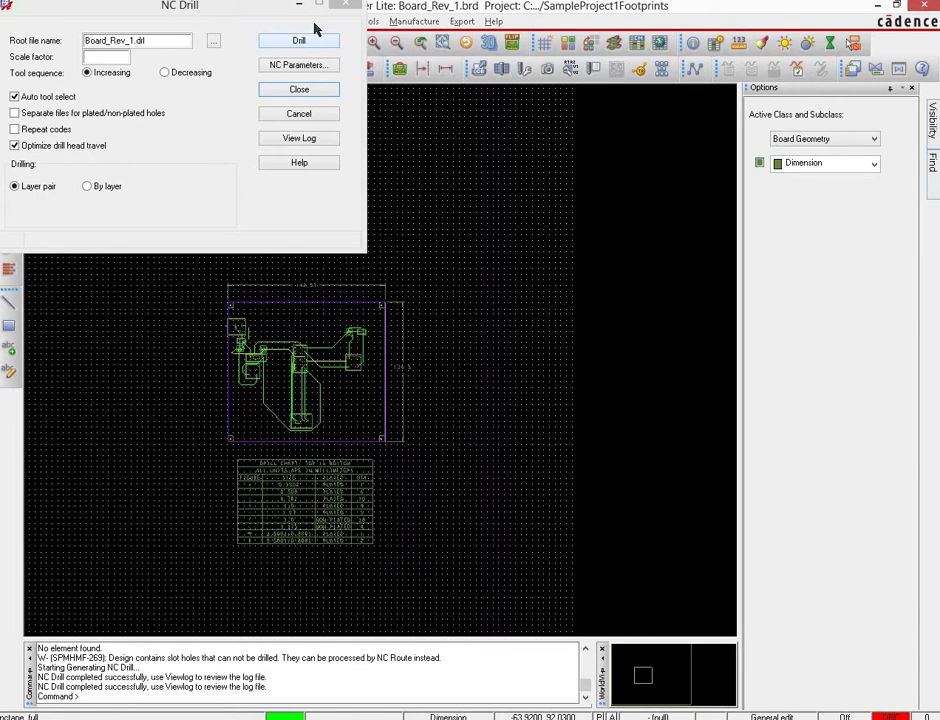
click(297, 88)
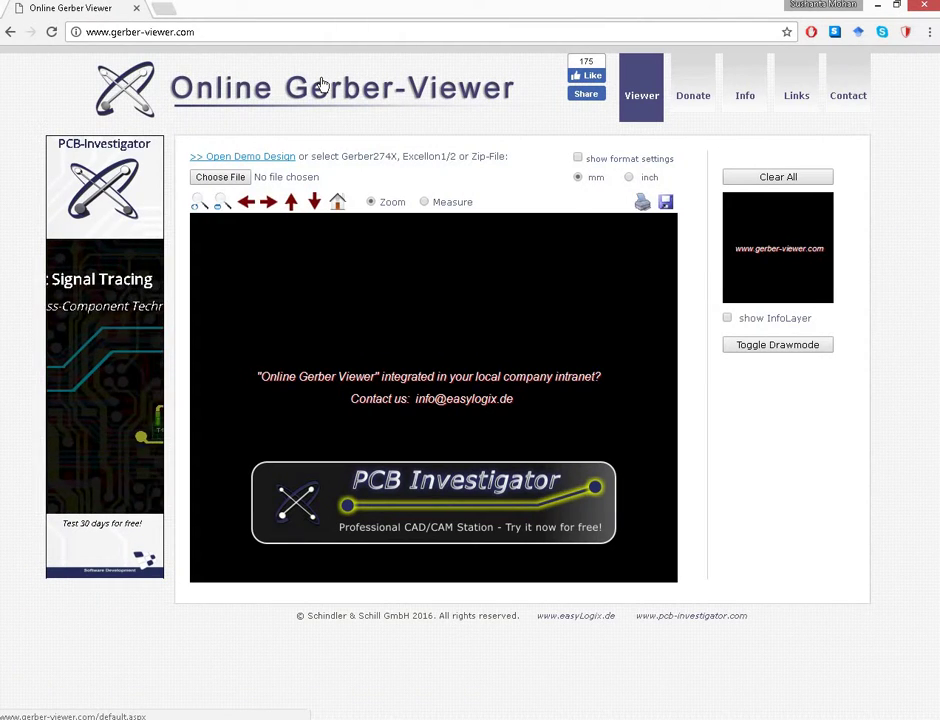
Load the BOTTOM.art copper layer into the Gerber viewer
click(222, 178)
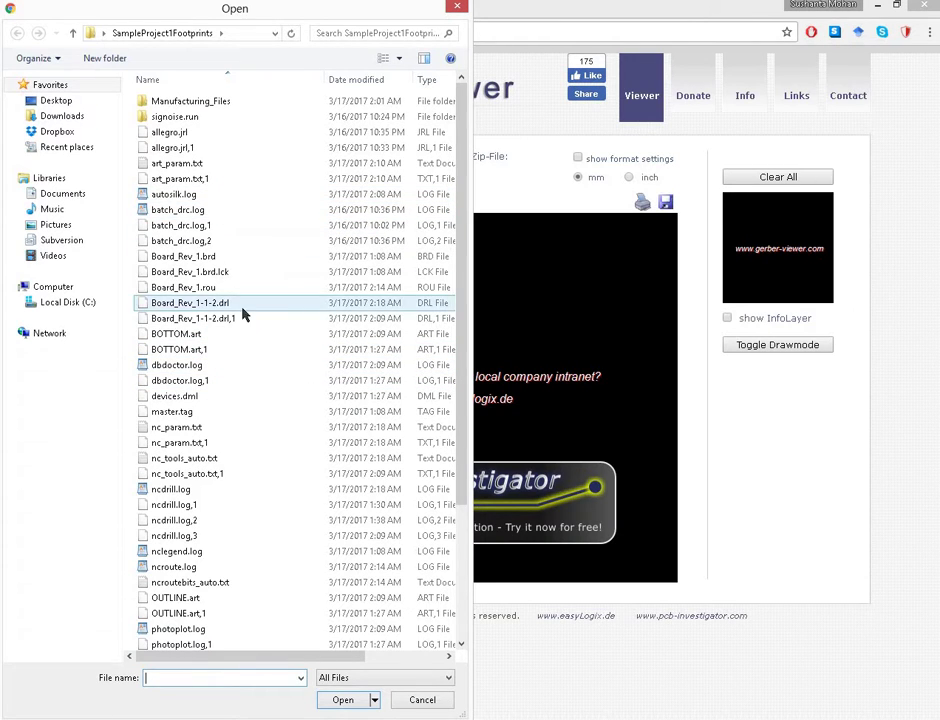
click(178, 334)
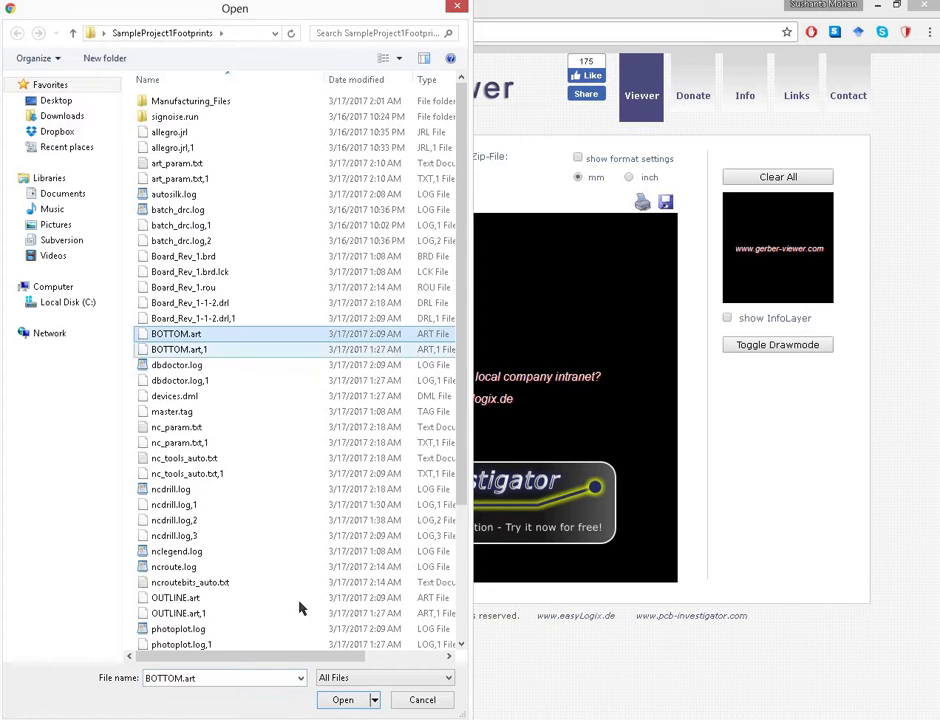
click(342, 700)
click(425, 441)
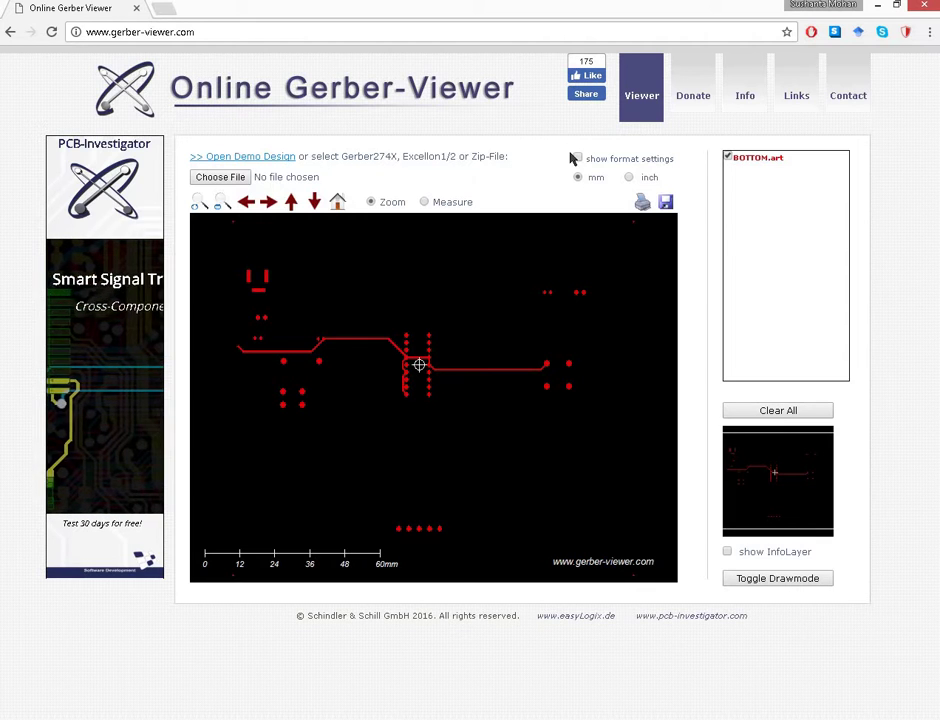
Load TOP.art so it overlays the bottom copper layer
click(220, 176)
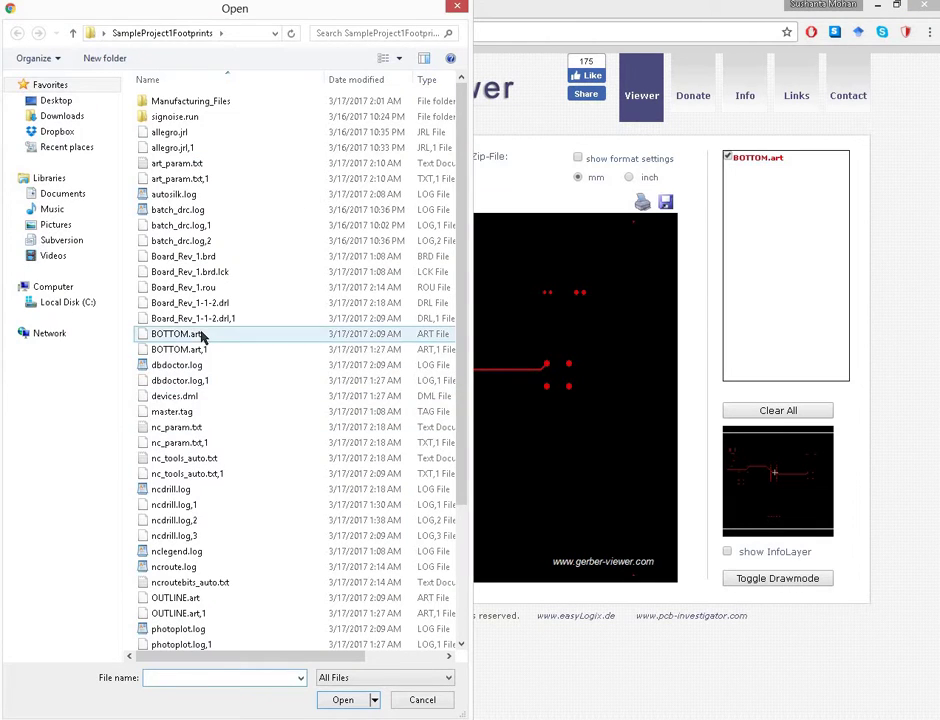
click(222, 432)
scroll(224, 480, down, 4)
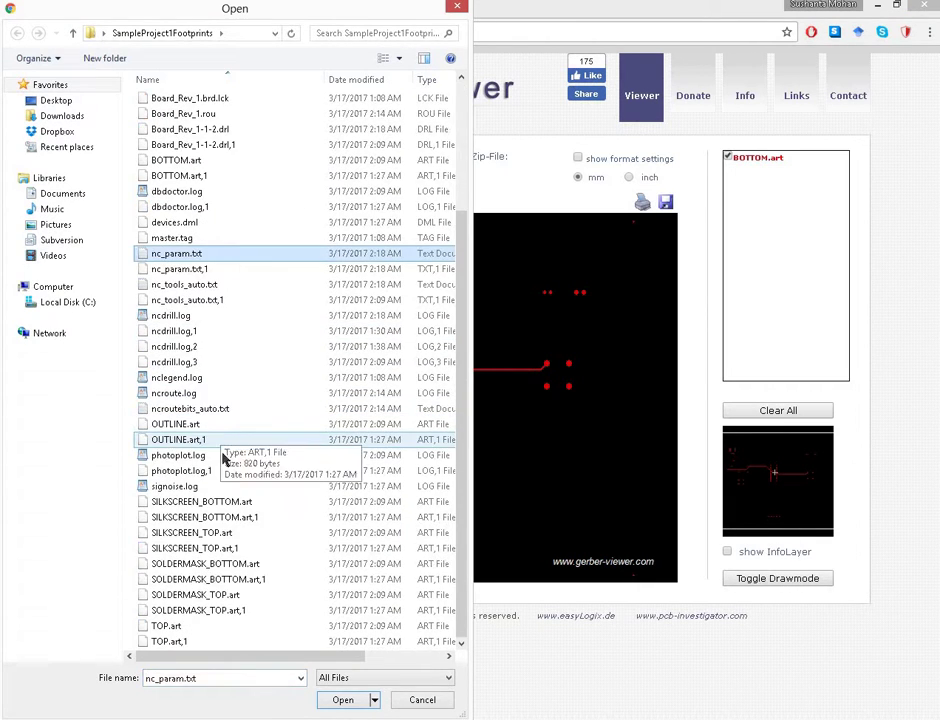
click(170, 625)
click(345, 700)
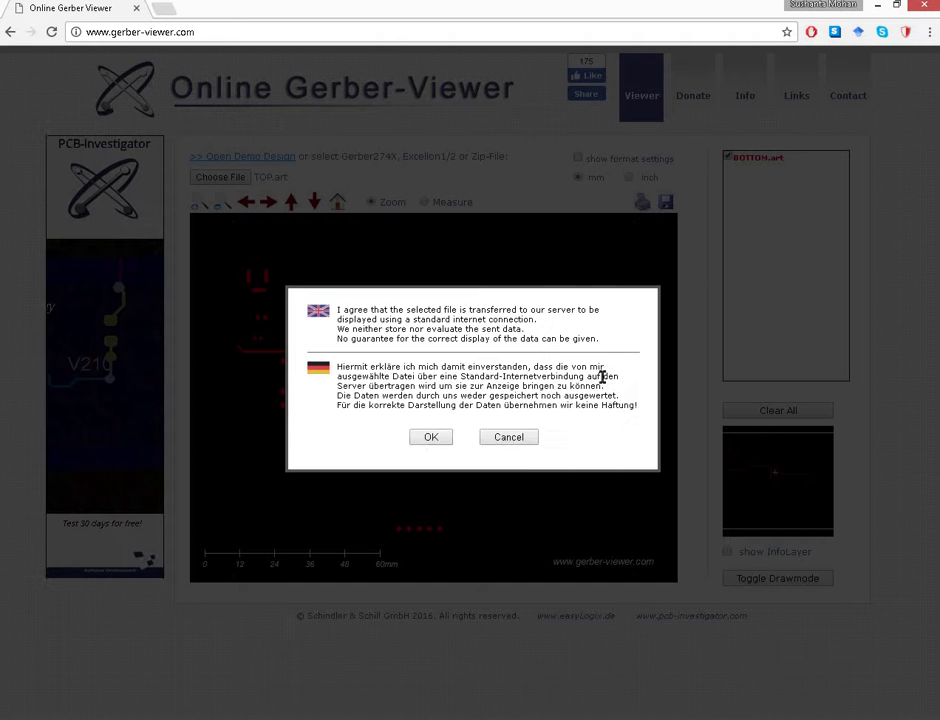
click(427, 437)
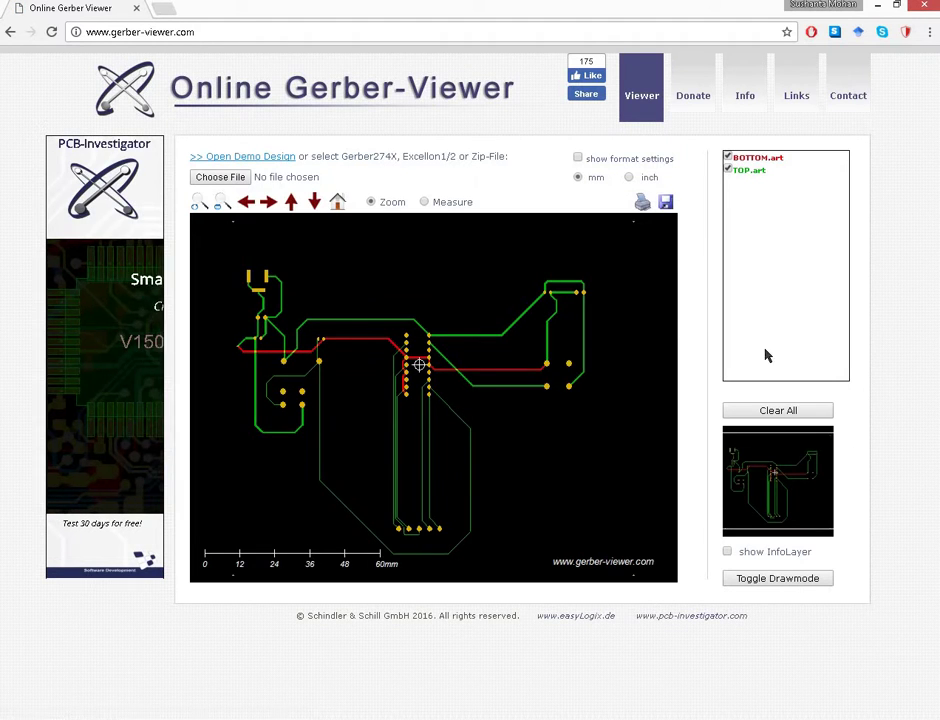
Load the OUTLINE.art board outline layer
click(240, 178)
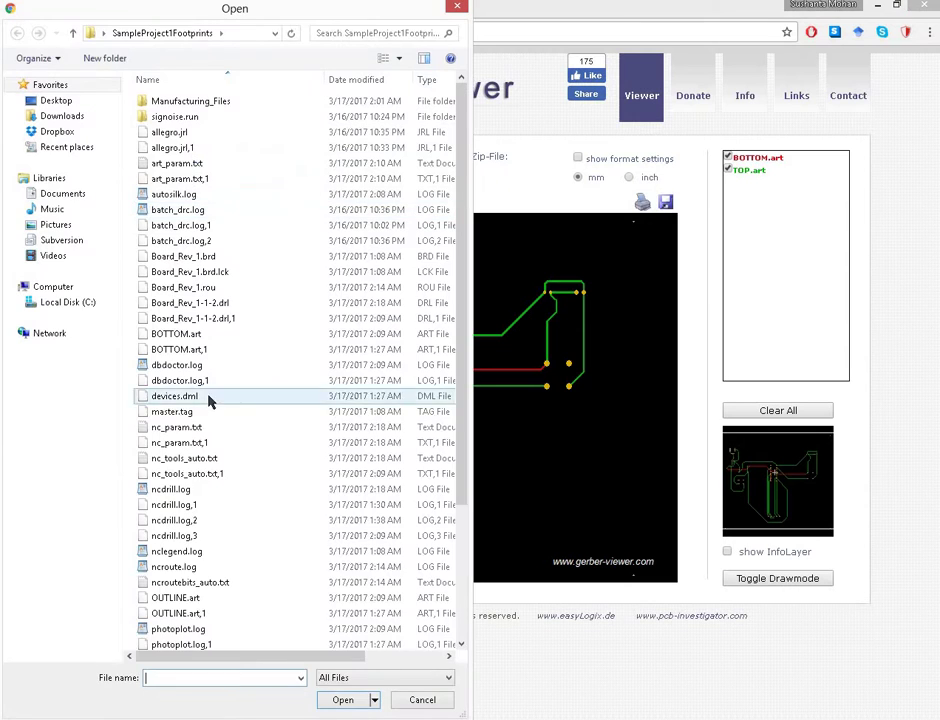
click(187, 598)
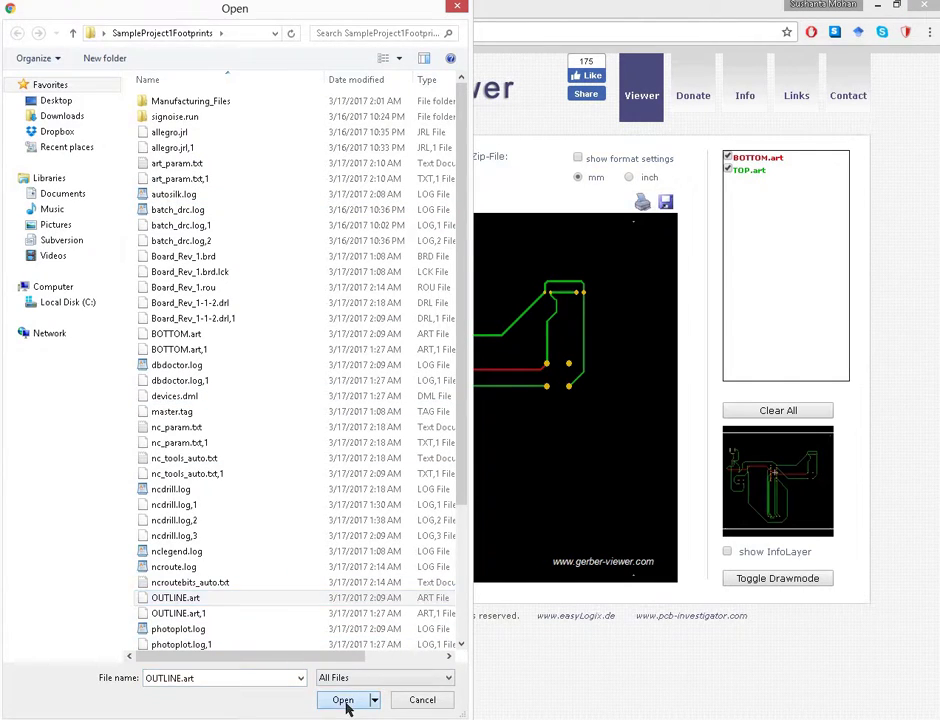
click(343, 700)
click(429, 437)
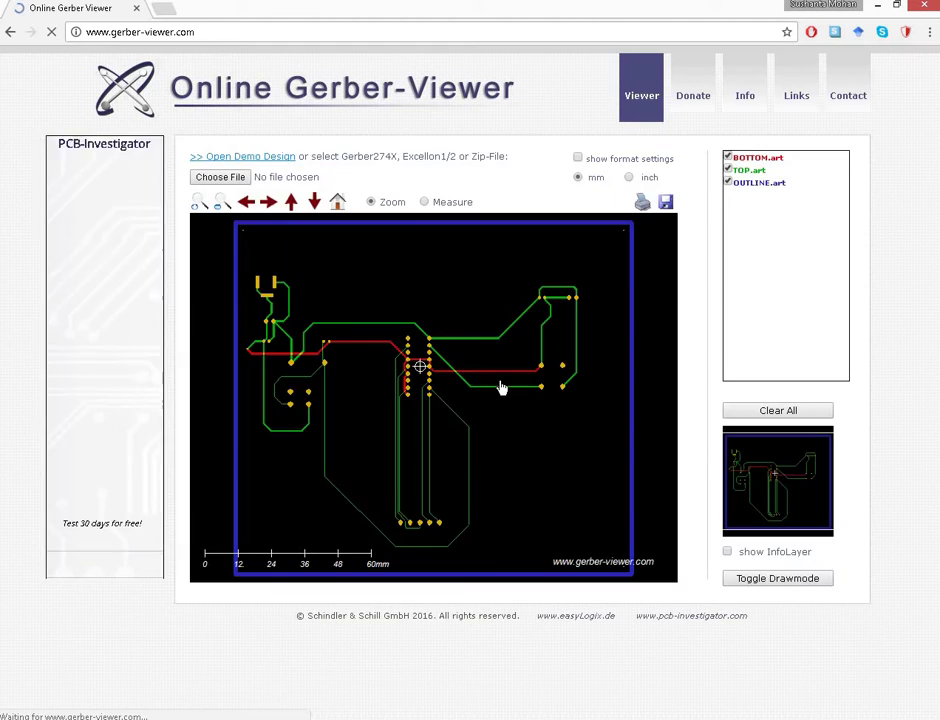
Load the SILKSCREEN_BOTTOM.art layer
click(200, 177)
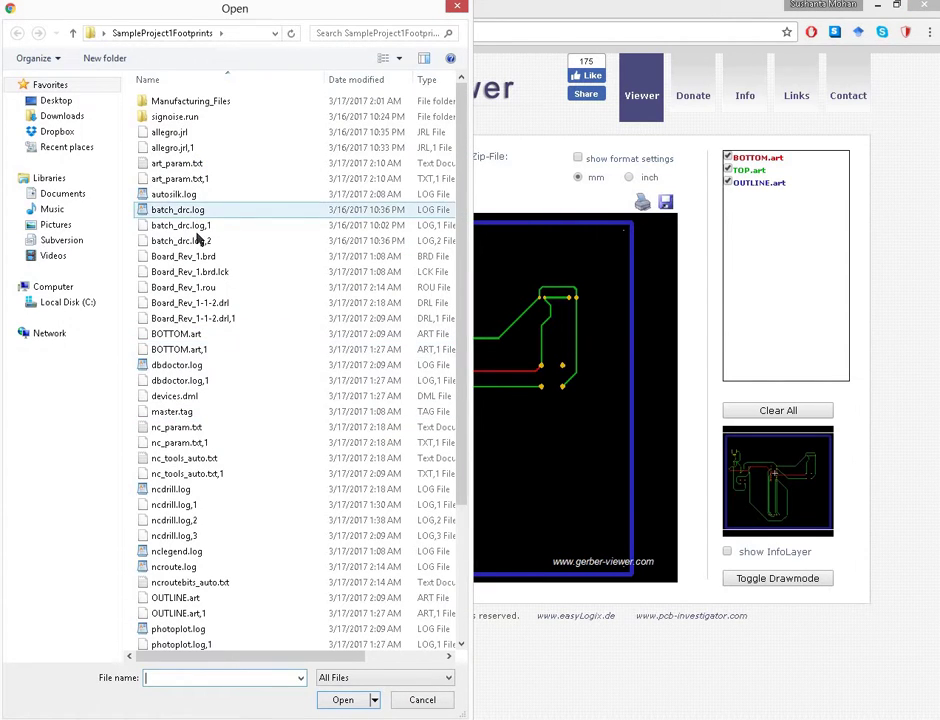
click(175, 490)
scroll(177, 490, down, 4)
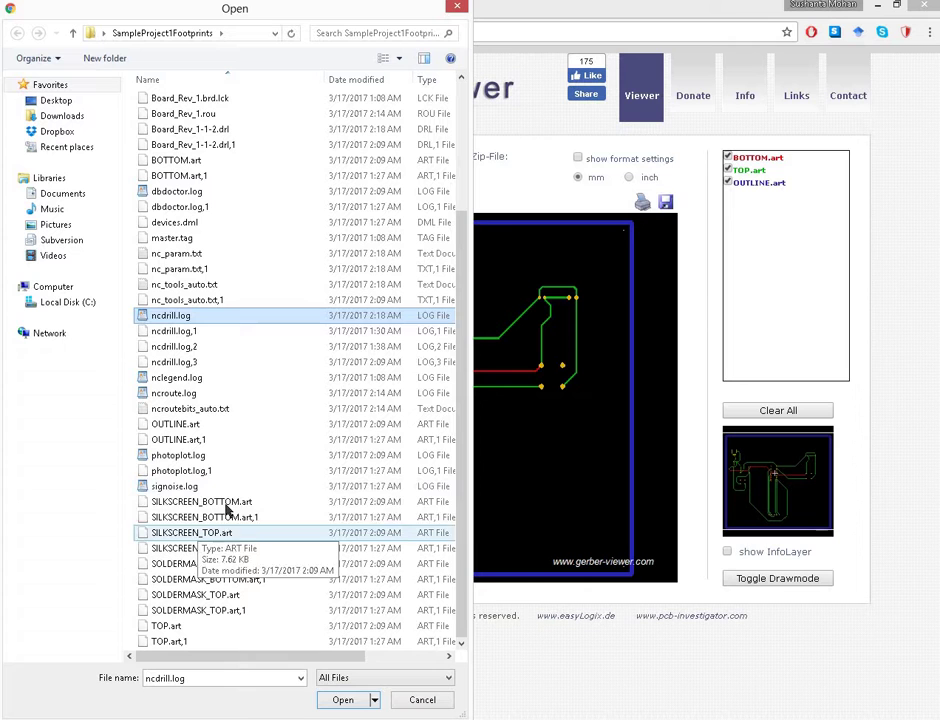
click(185, 502)
click(340, 701)
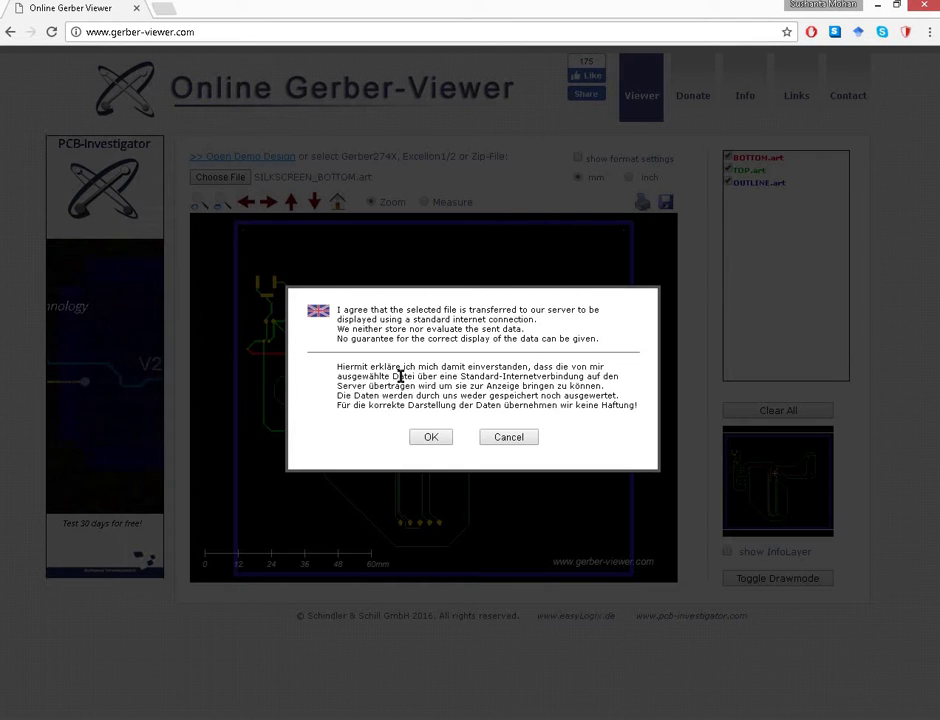
click(436, 438)
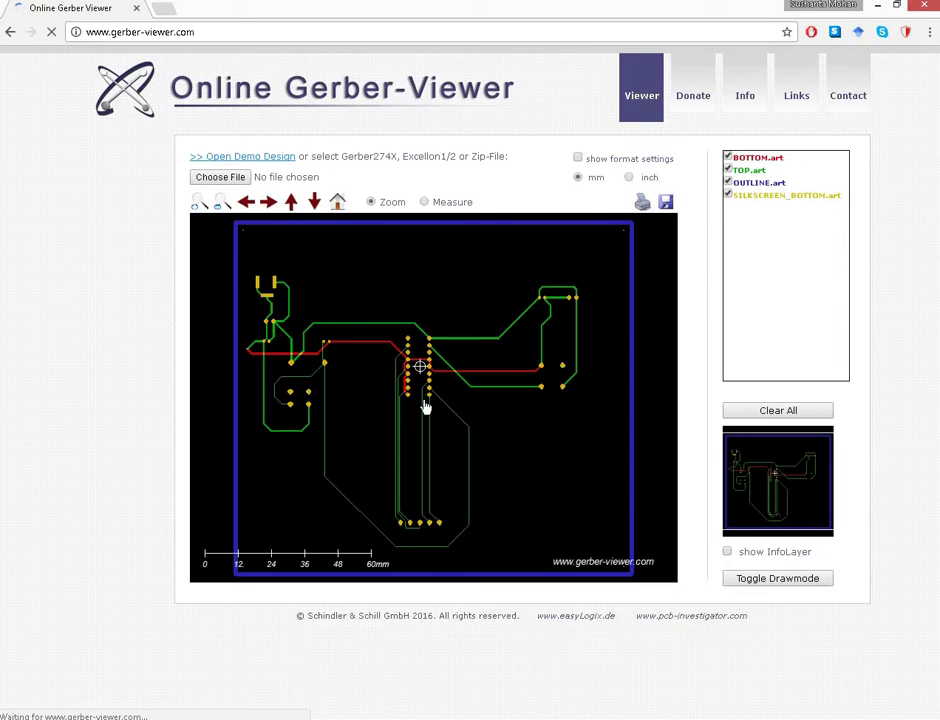
Load the SILKSCREEN_TOP.art layer
click(219, 177)
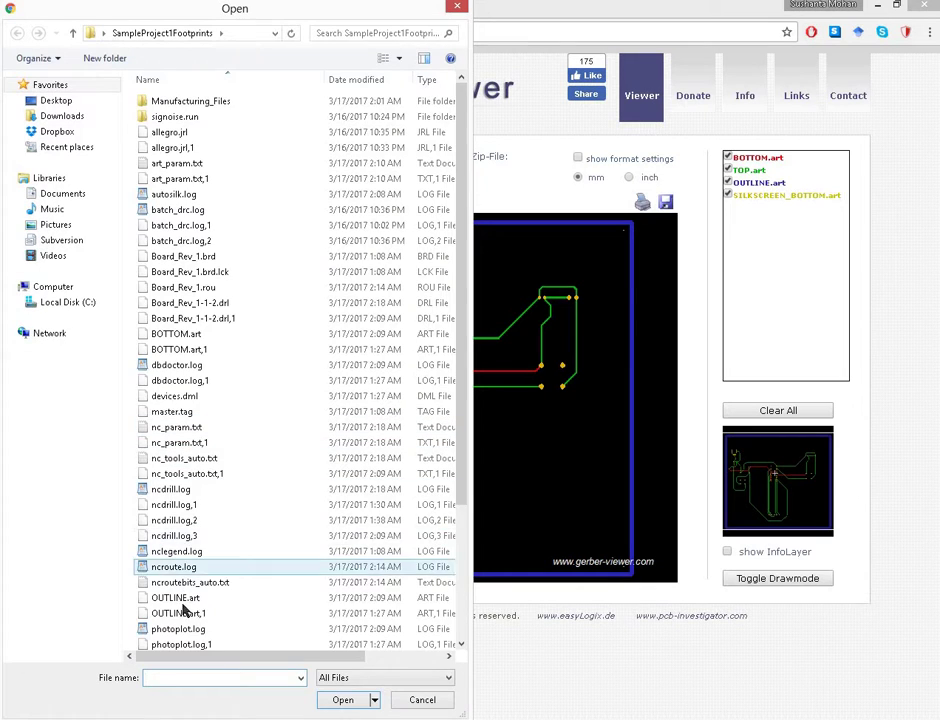
click(182, 540)
scroll(190, 600, down, 2)
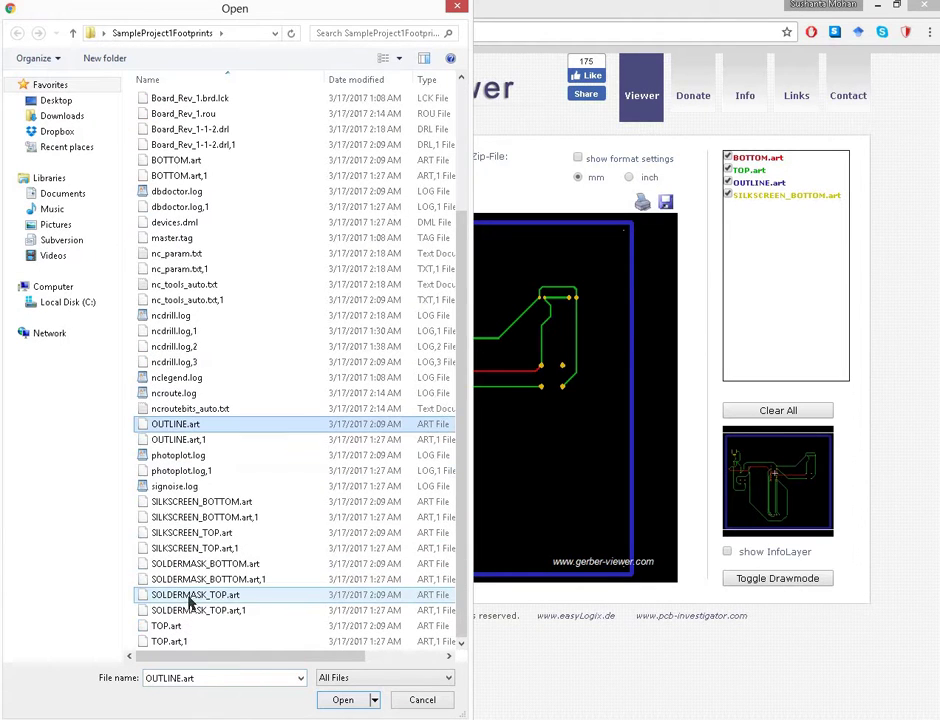
click(241, 533)
click(345, 700)
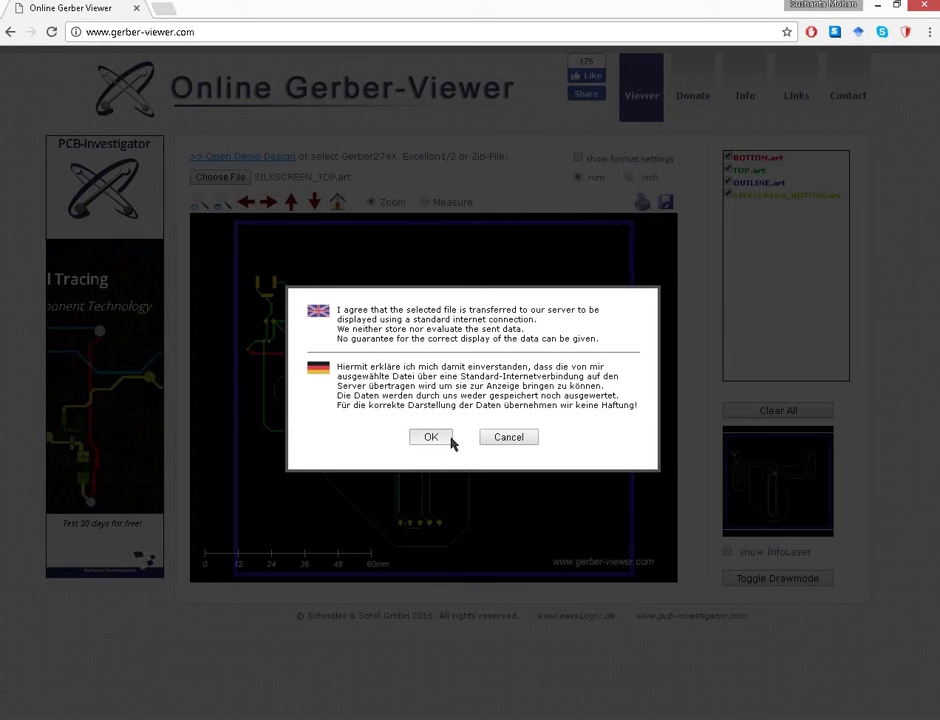
click(453, 441)
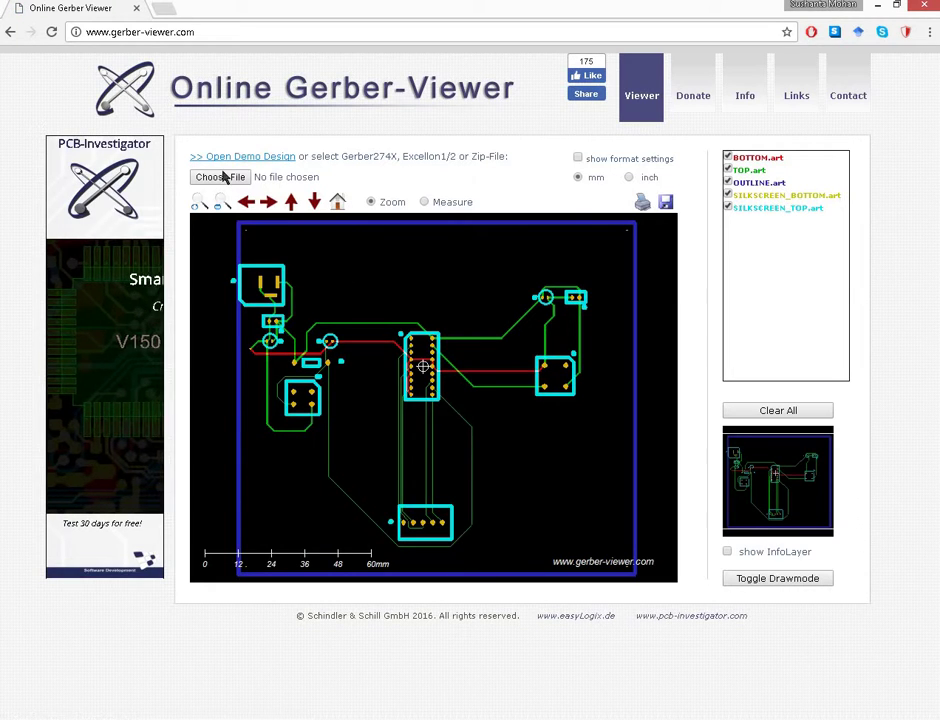
Load the SOLDERMASK_TOP.art layer
click(224, 180)
click(189, 567)
scroll(190, 568, down, 4)
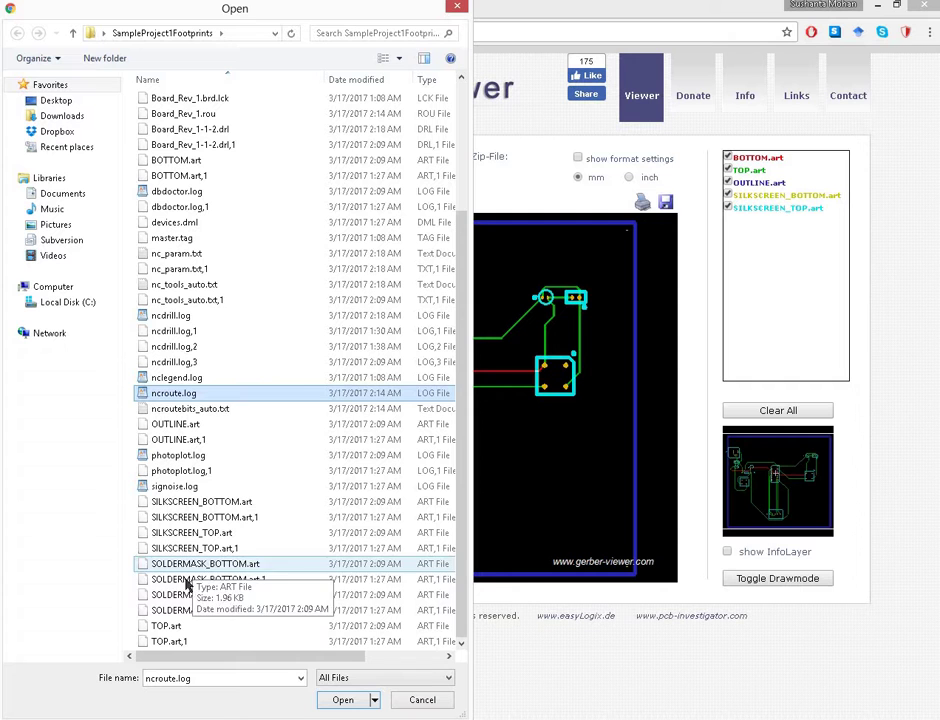
click(191, 594)
click(343, 701)
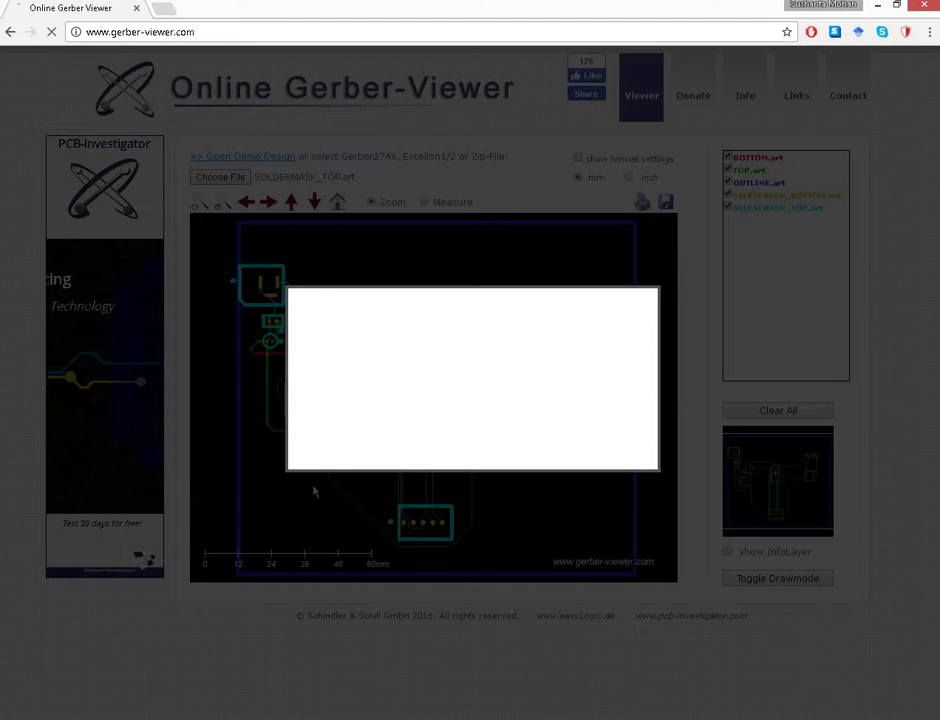
click(430, 442)
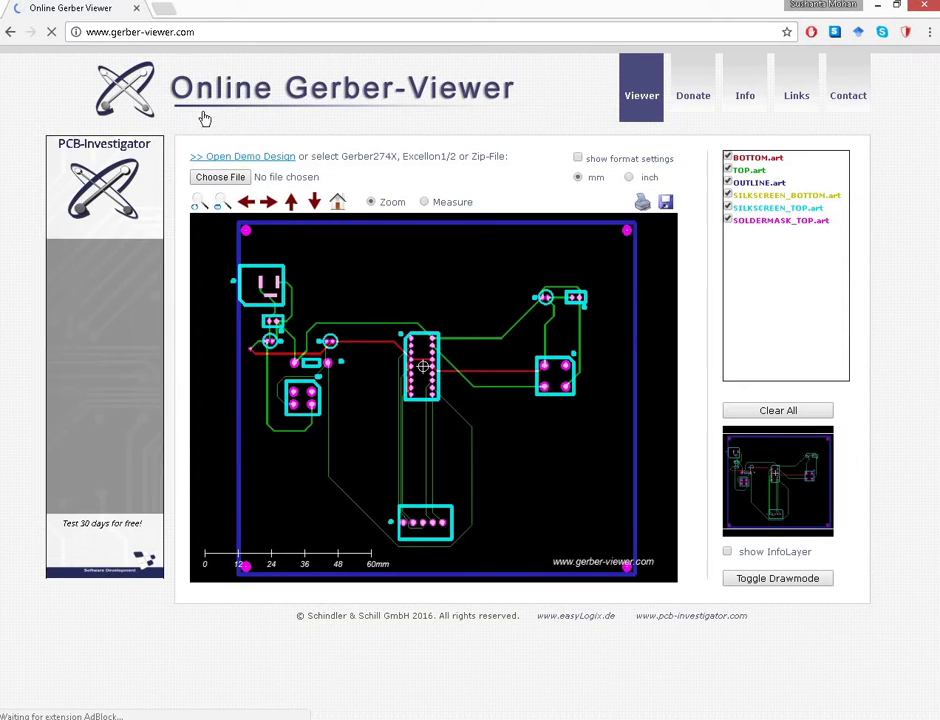
Load the SOLDERMASK_BOTTOM.art layer, bringing the view to seven layers
click(217, 177)
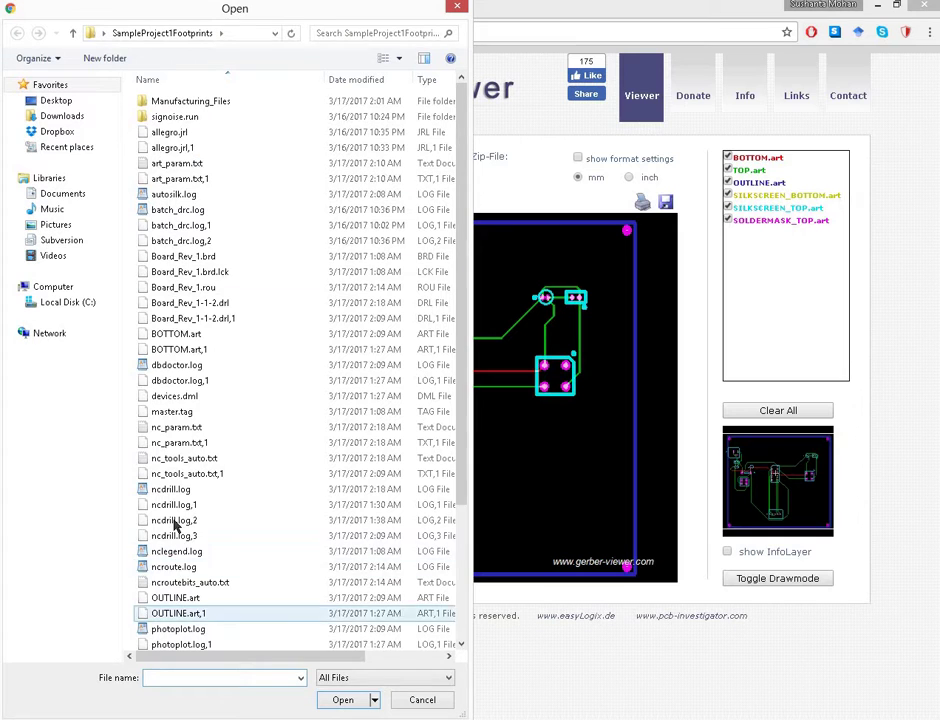
click(186, 566)
scroll(184, 580, down, 4)
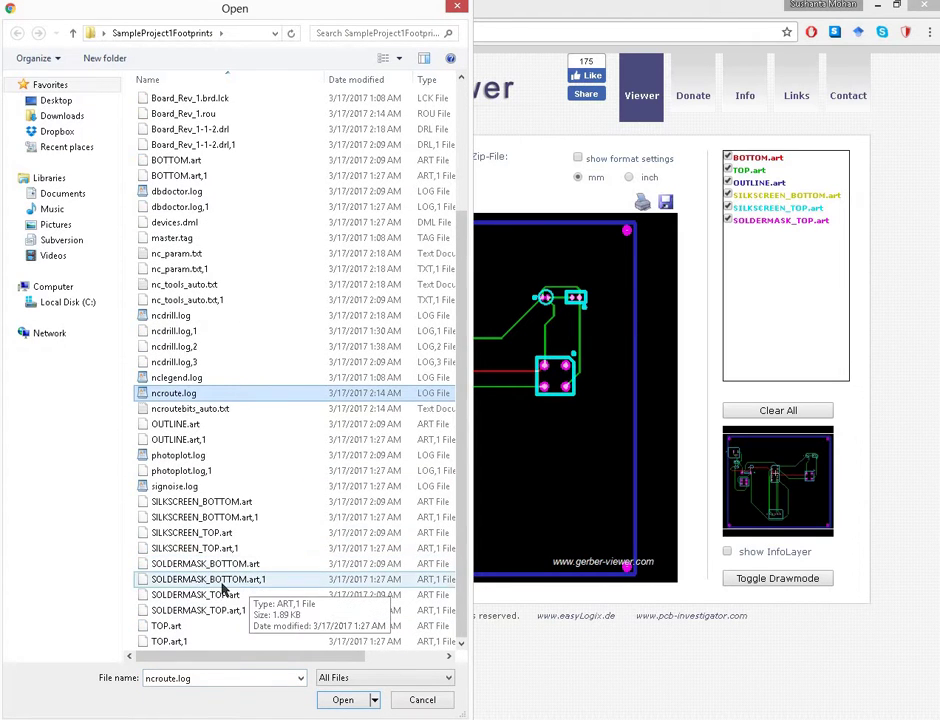
click(208, 564)
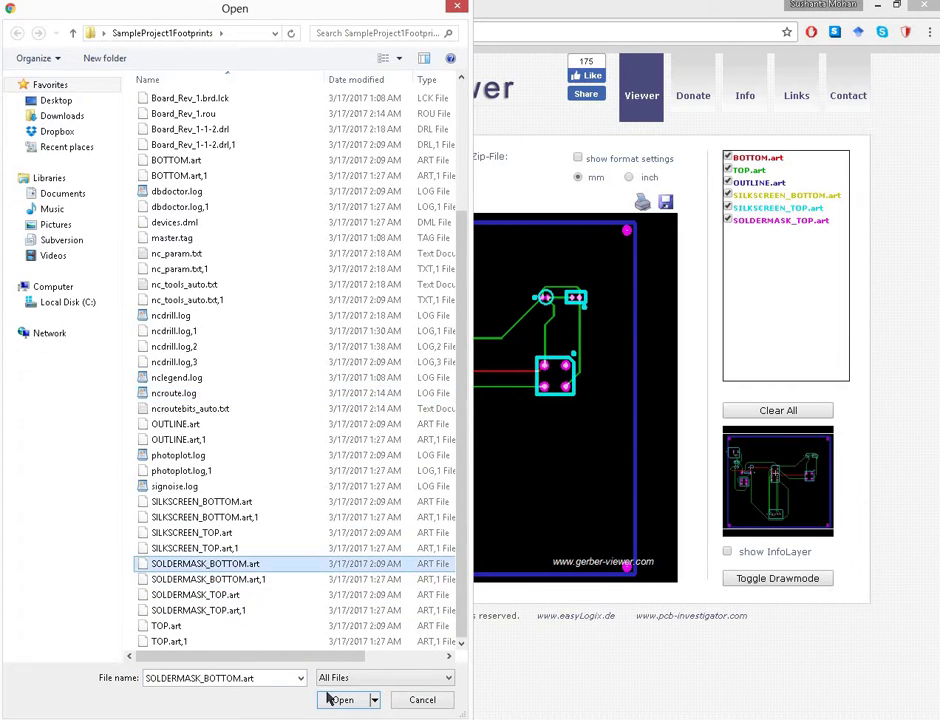
click(343, 700)
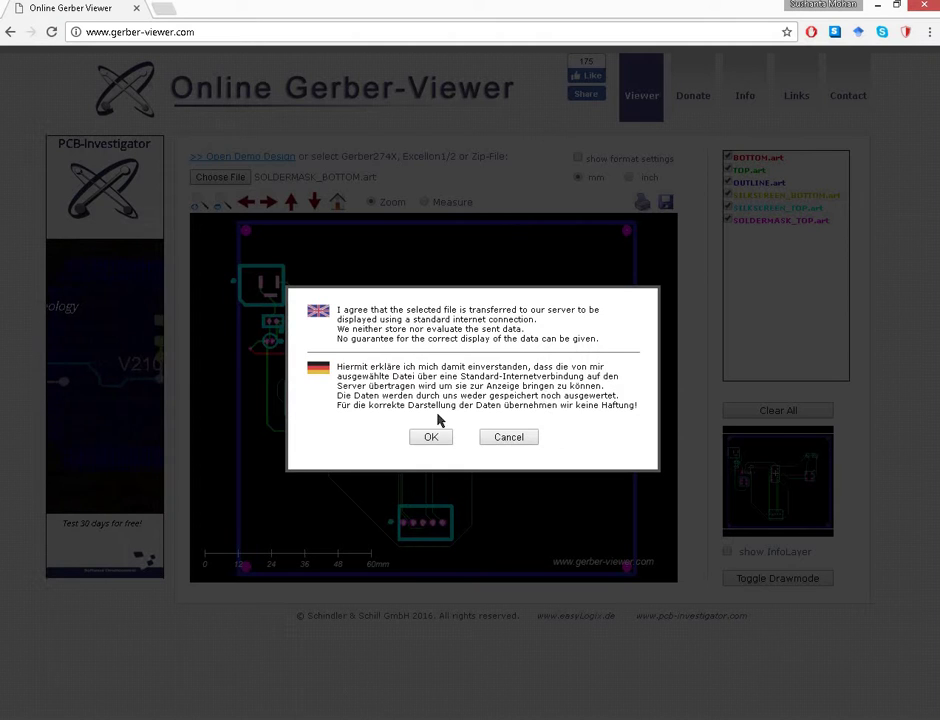
click(428, 437)
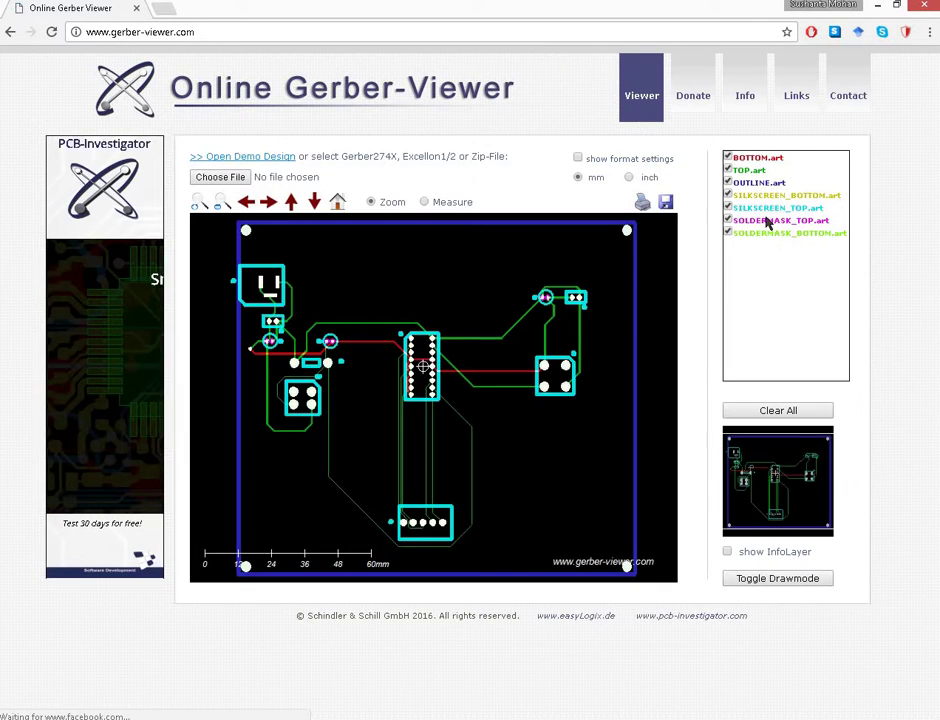
Load the Board_Rev_1-1-2.drl drill file as the eighth layer over the board
click(232, 177)
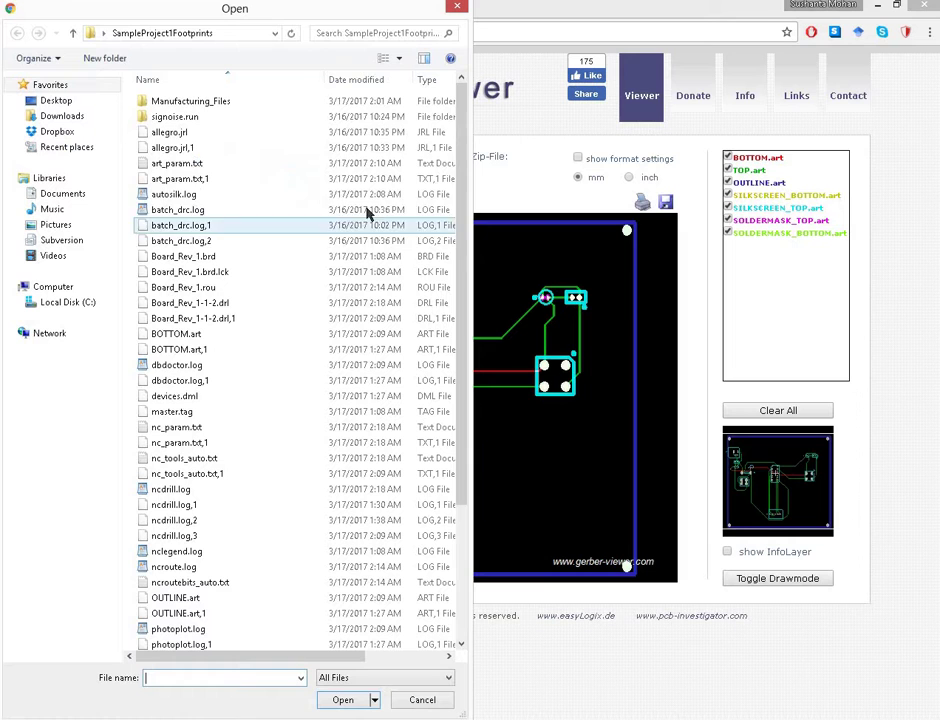
click(218, 303)
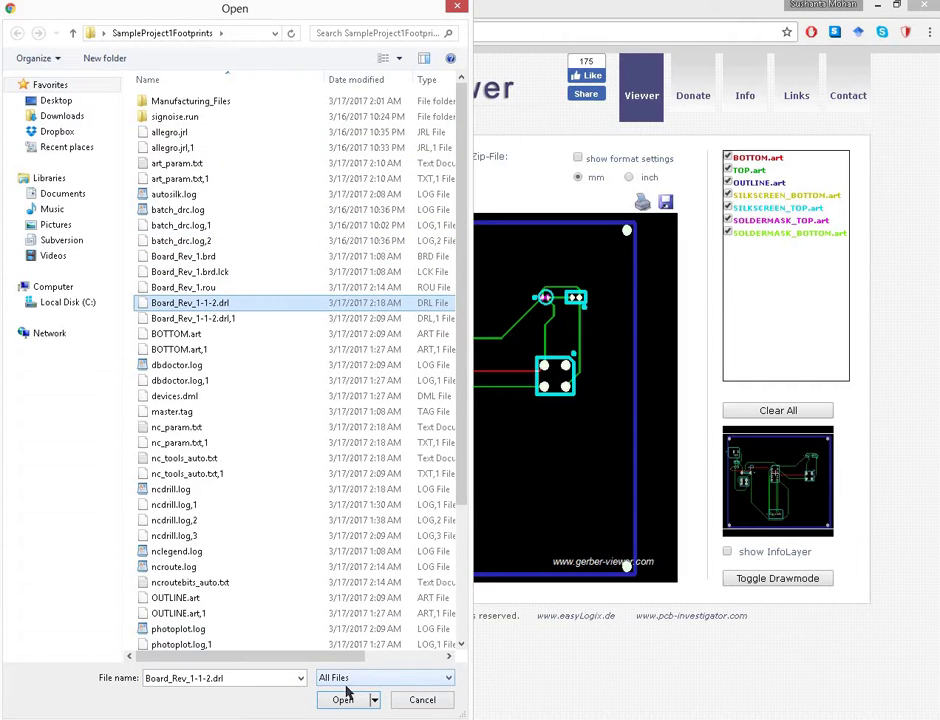
click(345, 700)
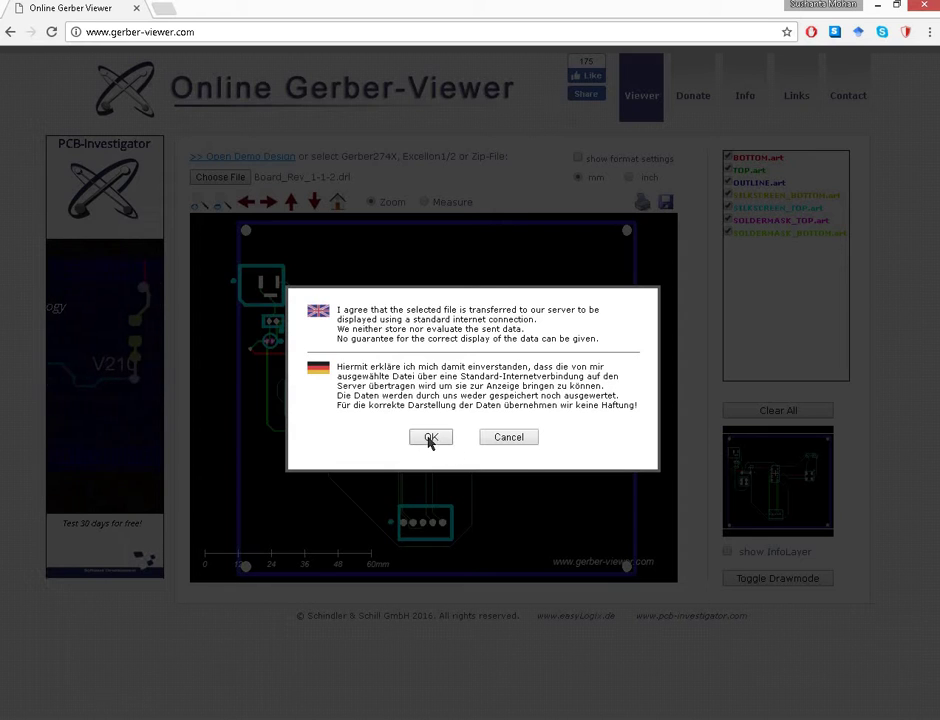
click(430, 438)
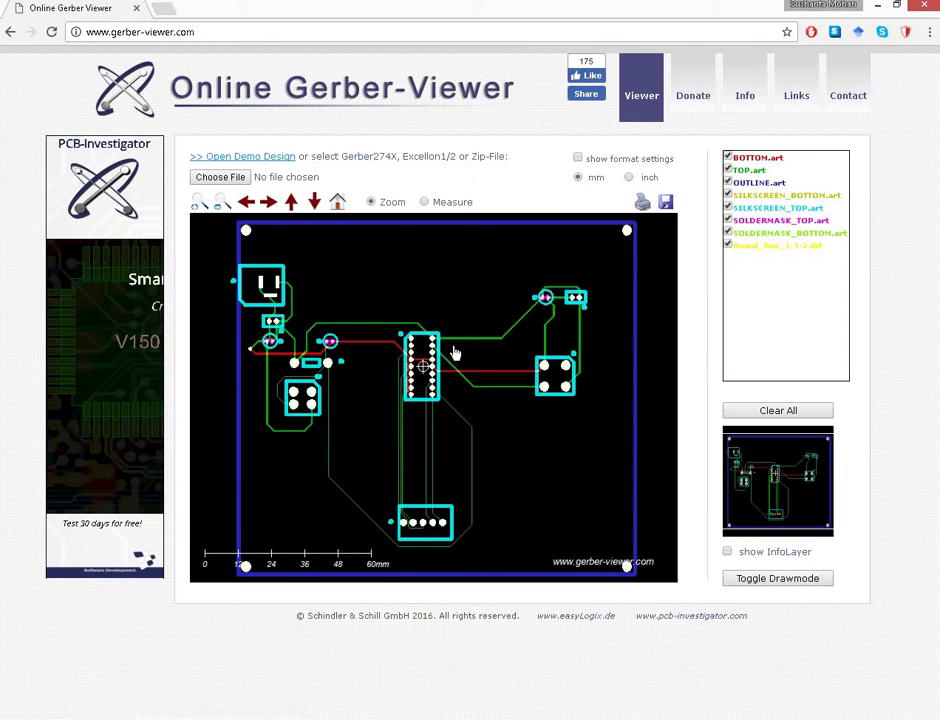
Hide both soldermask layers and both silkscreen layers
click(728, 232)
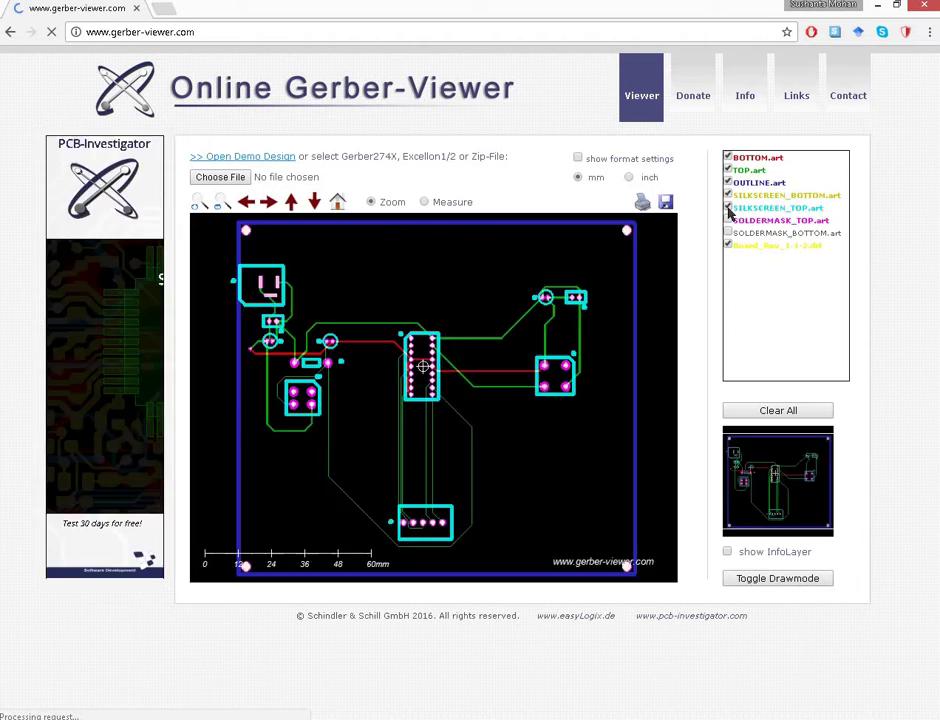
click(728, 220)
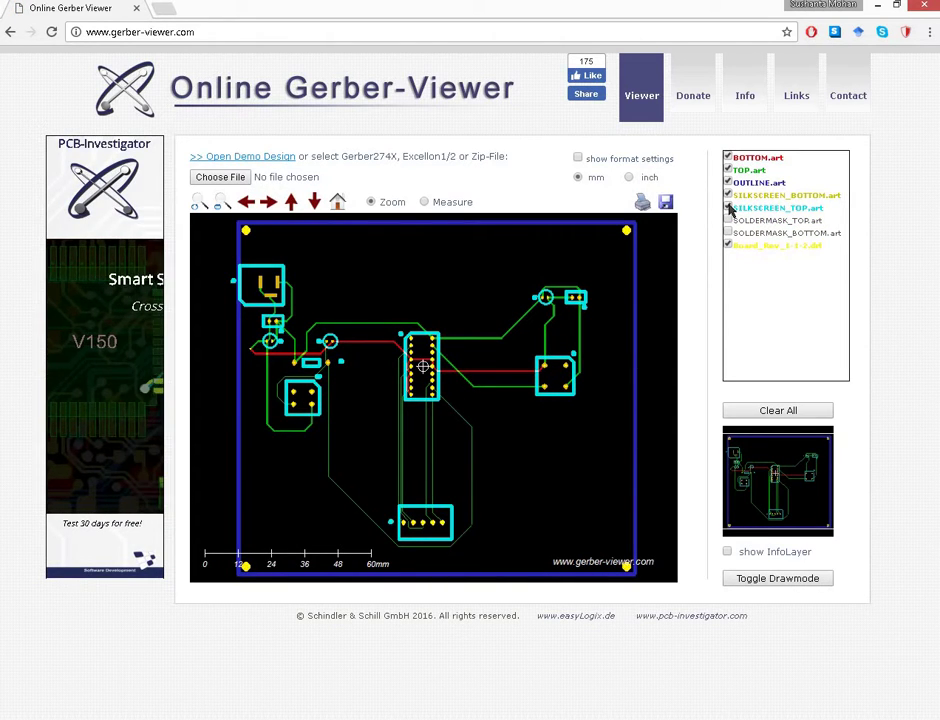
click(728, 207)
click(728, 195)
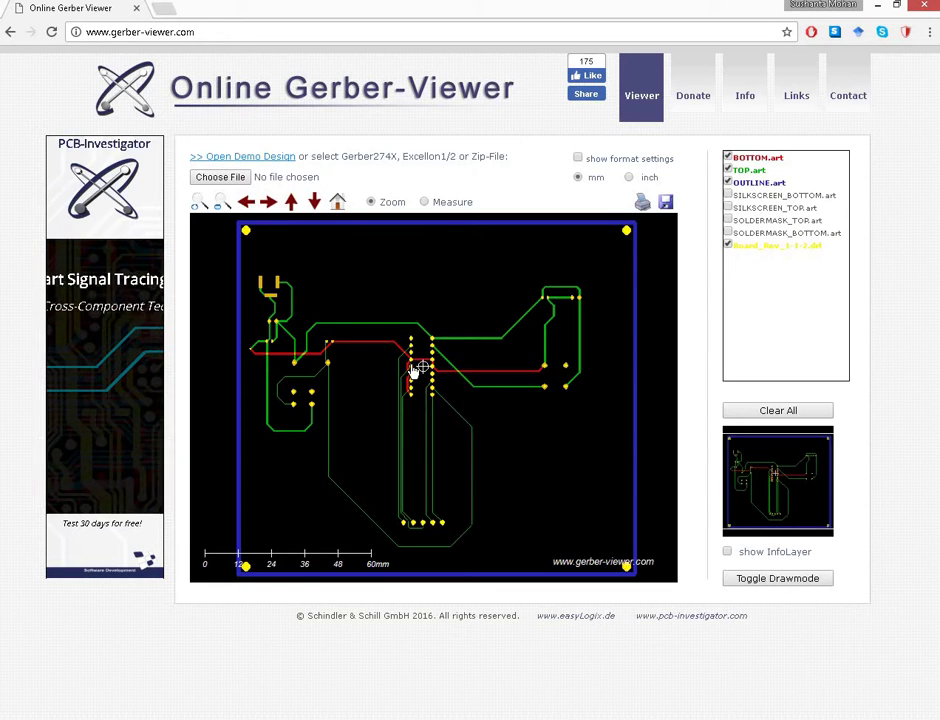
Zoom into a pad row and toggle the drill layer off and on to check hole centring
scroll(409, 377, up, 3)
scroll(406, 378, up, 3)
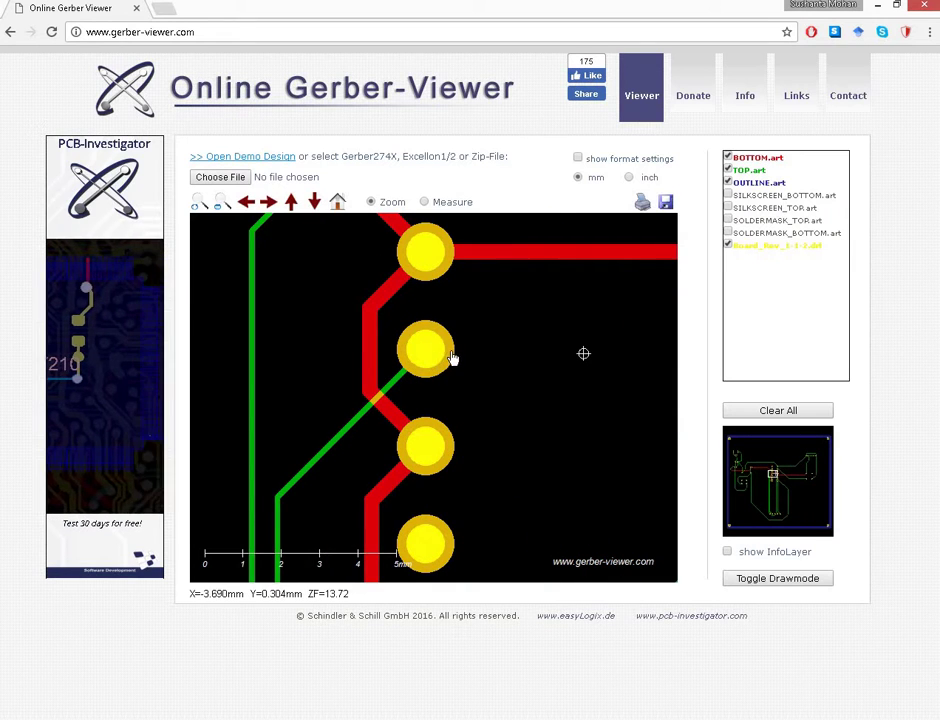
click(729, 246)
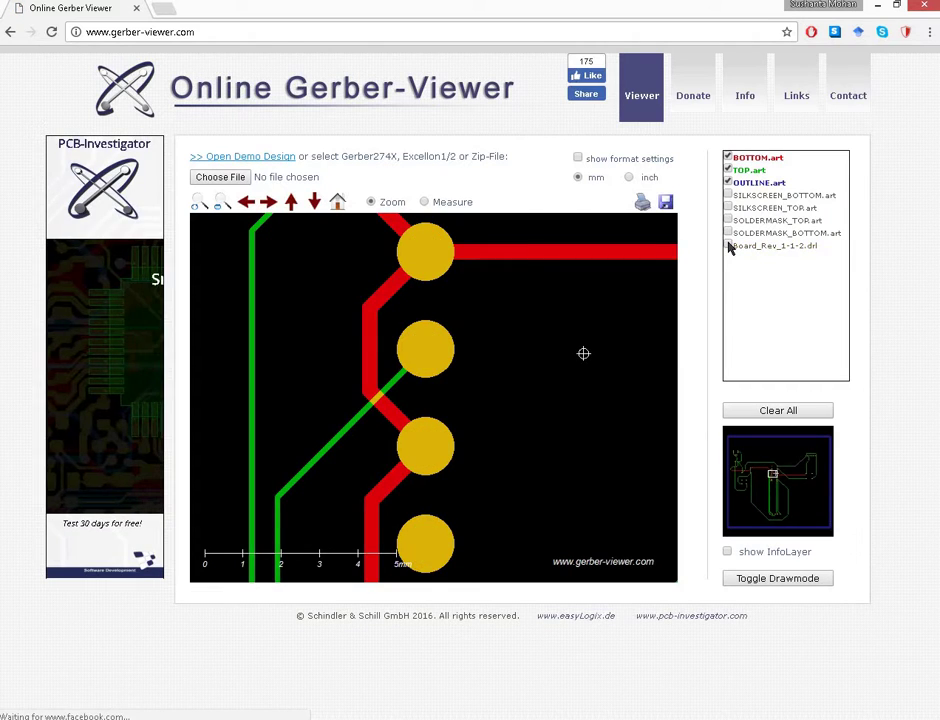
click(728, 247)
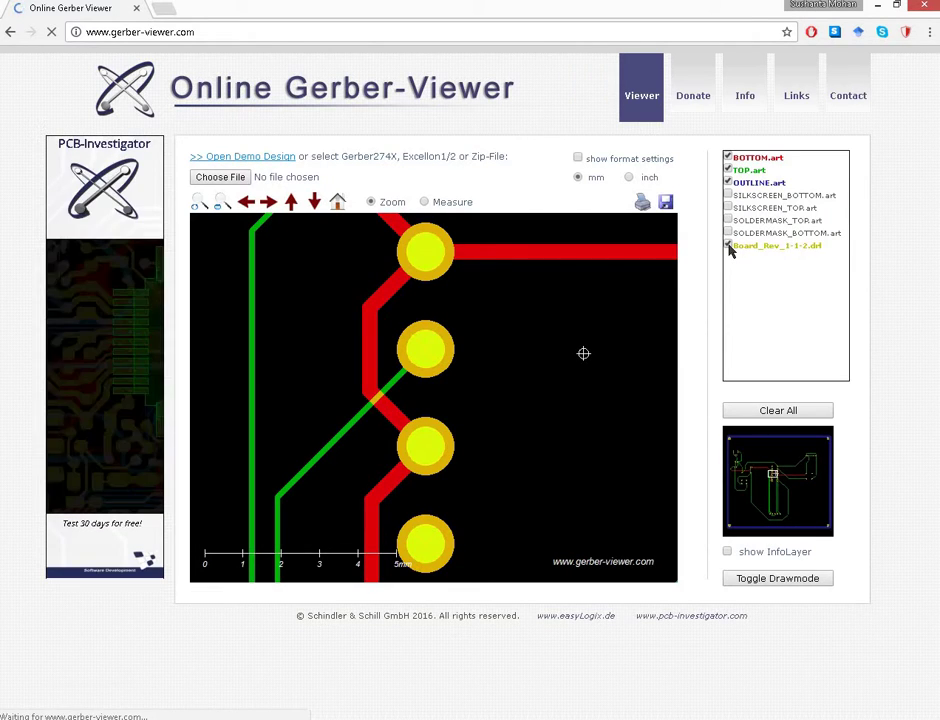
Hide the TOP and BOTTOM copper layers and zoom out to view the whole drill pattern
click(728, 170)
click(728, 158)
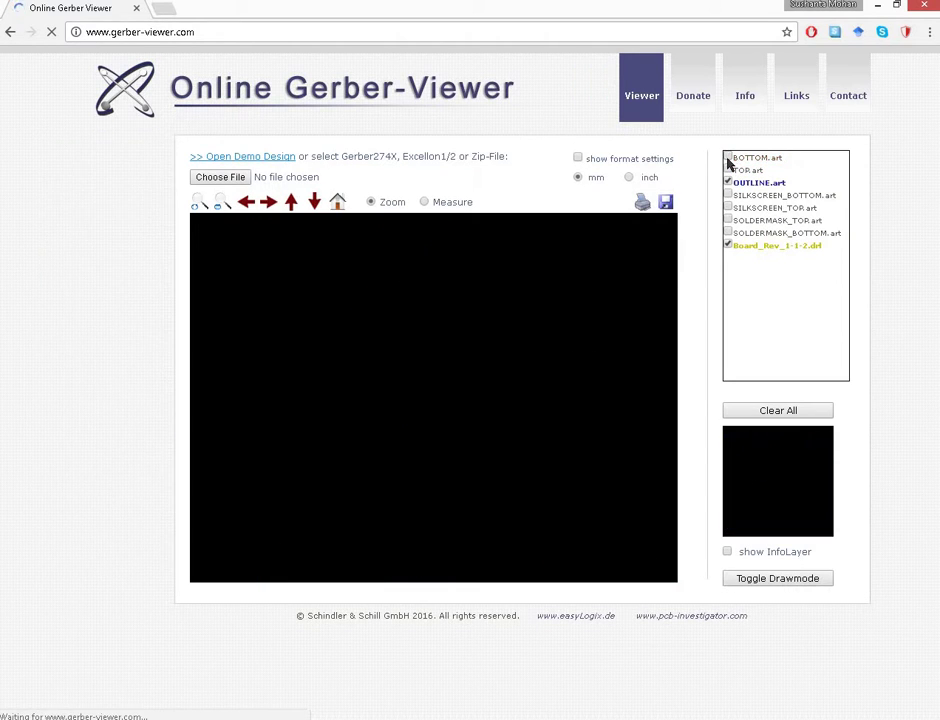
scroll(424, 298, down, 4)
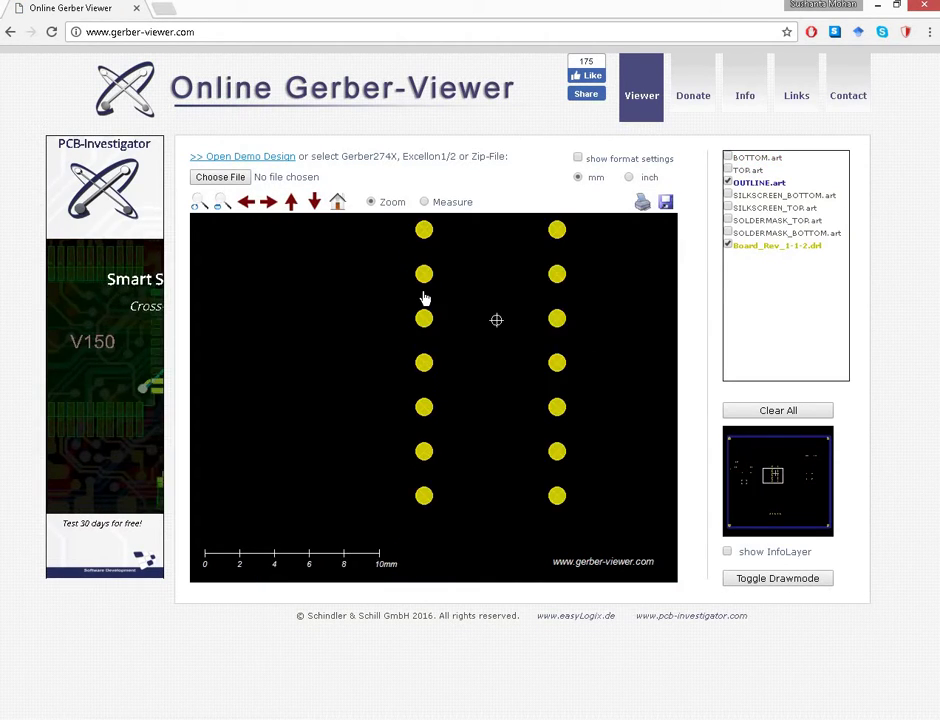
scroll(424, 298, down, 3)
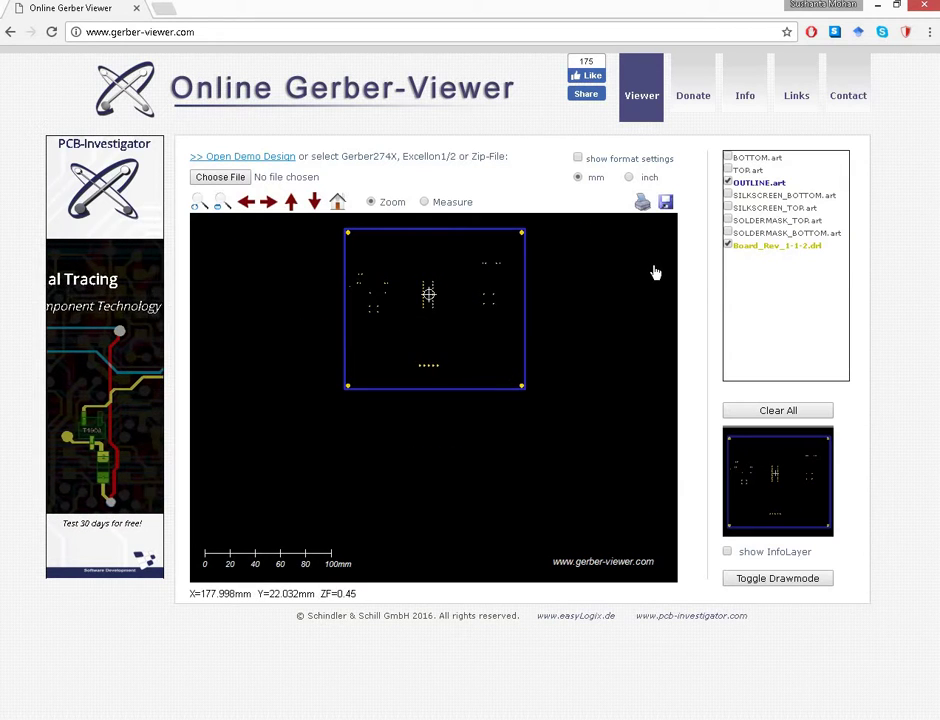
scroll(508, 342, up, 3)
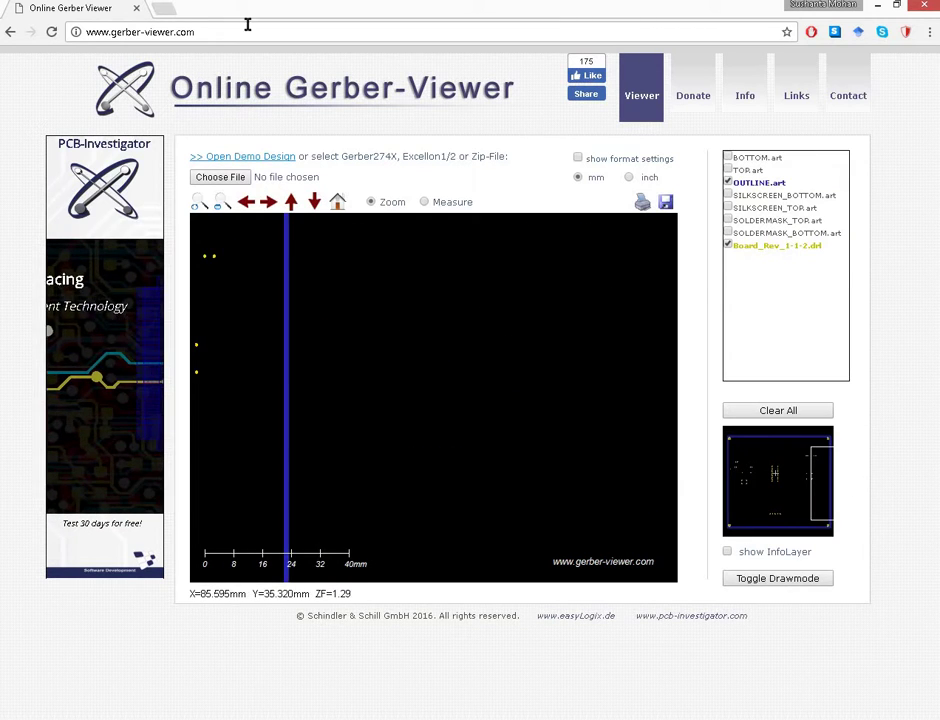
Copy the seven .art layers and Board_Rev_1-1-2.drl from the project folder
click(879, 9)
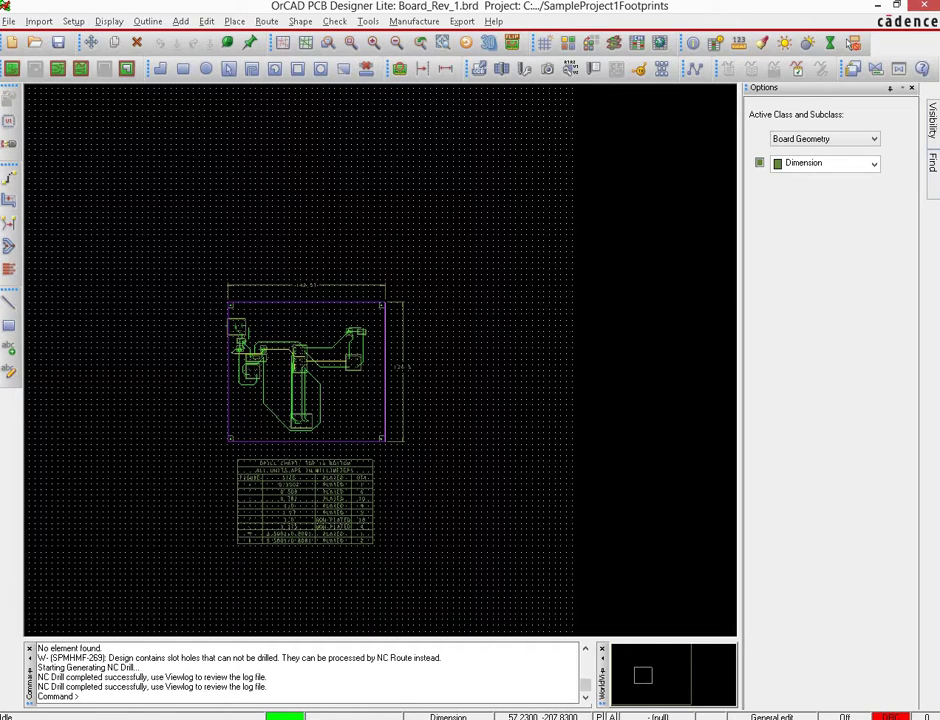
click(466, 657)
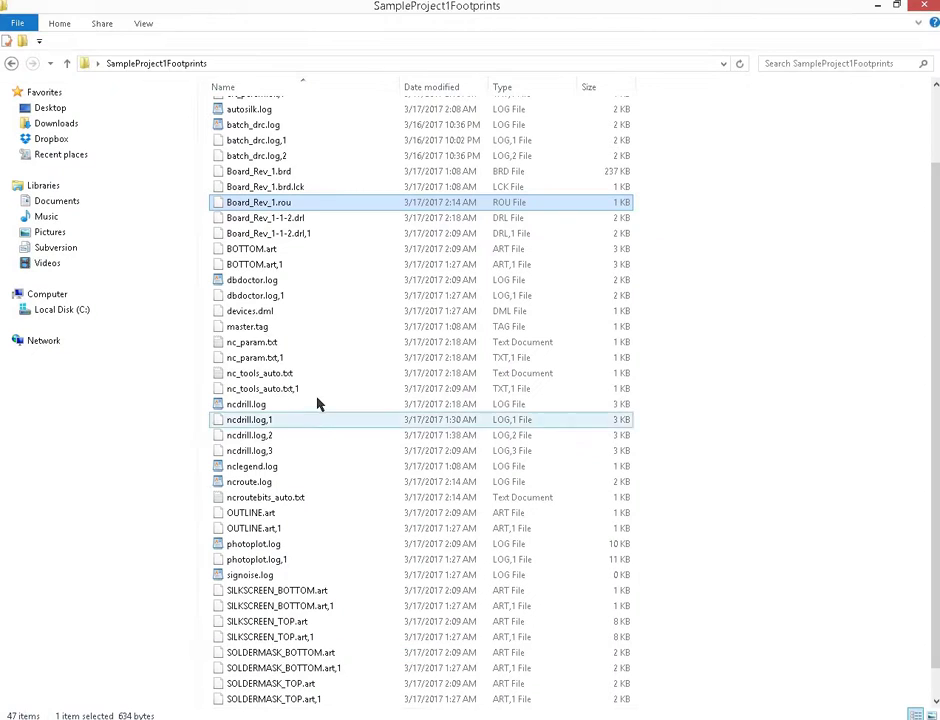
click(285, 234)
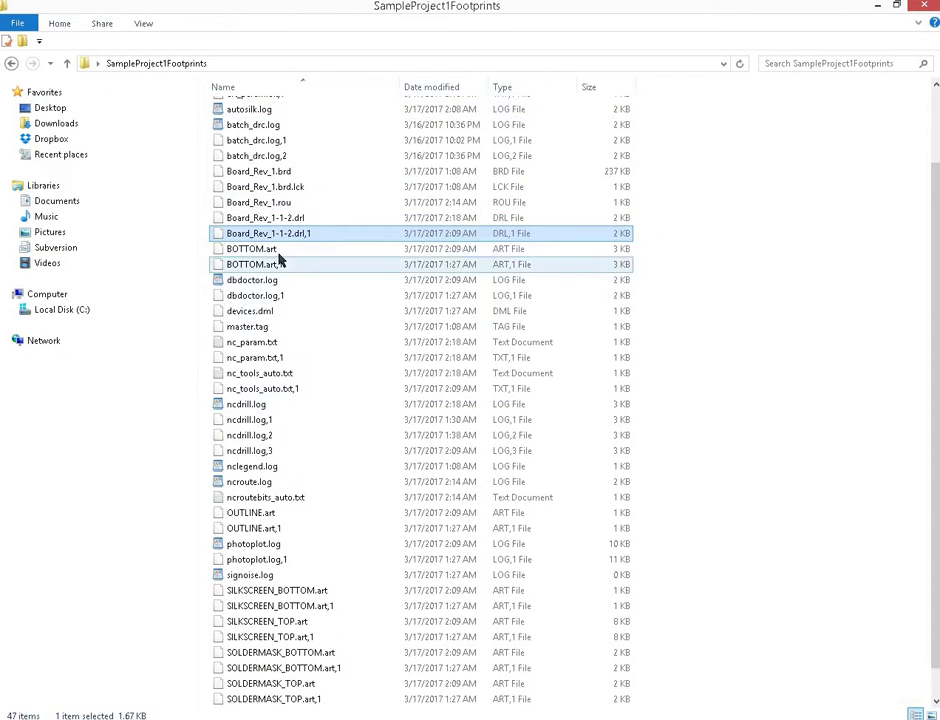
click(308, 251)
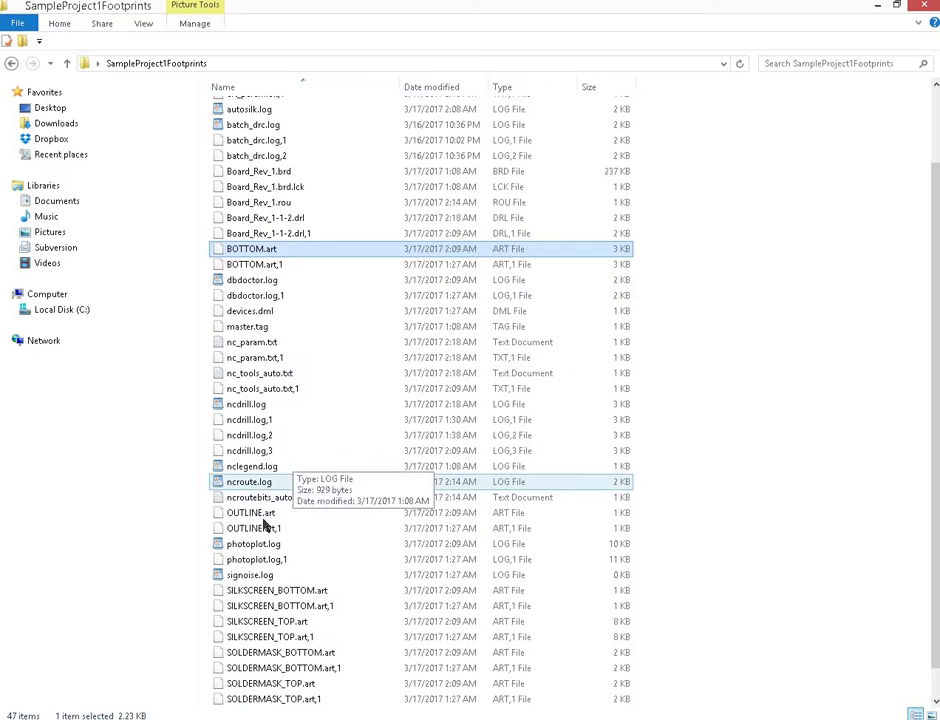
scroll(316, 573, down, 1)
ctrl+click(325, 560)
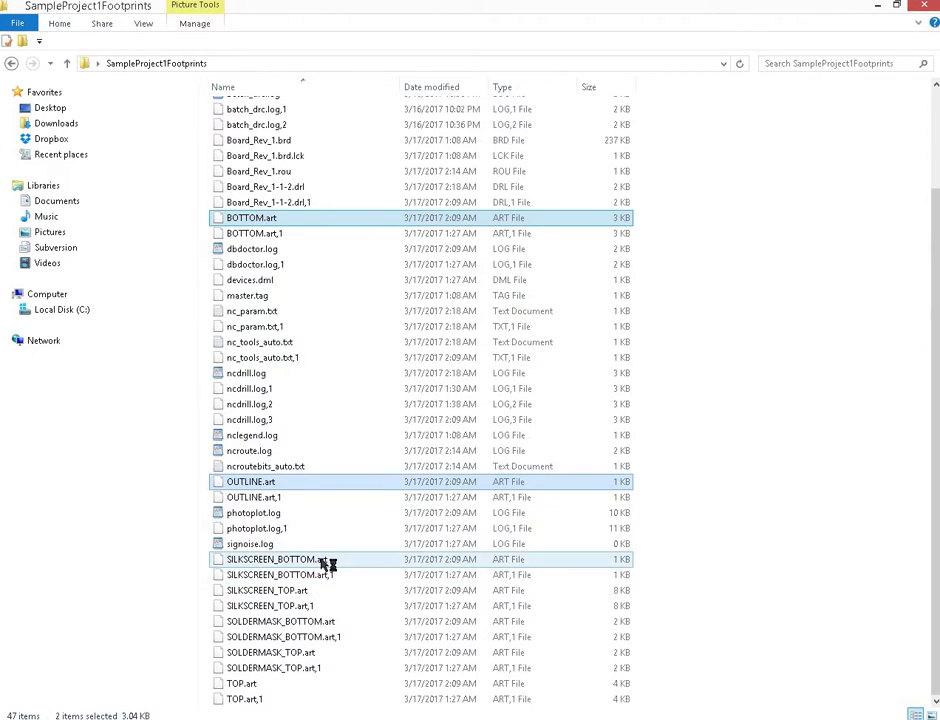
ctrl+click(298, 592)
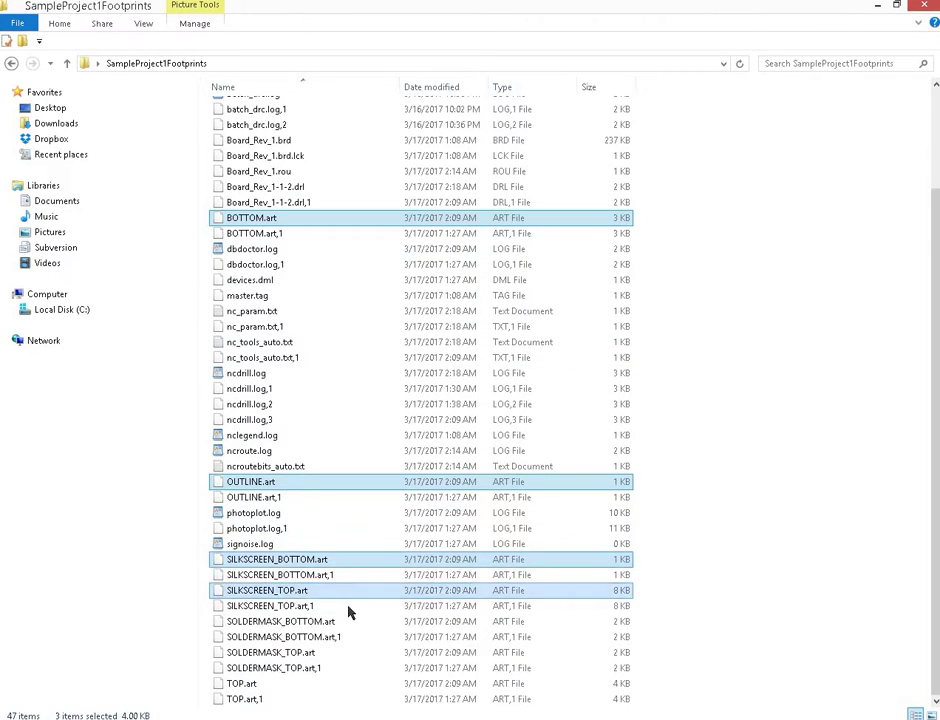
ctrl+click(300, 622)
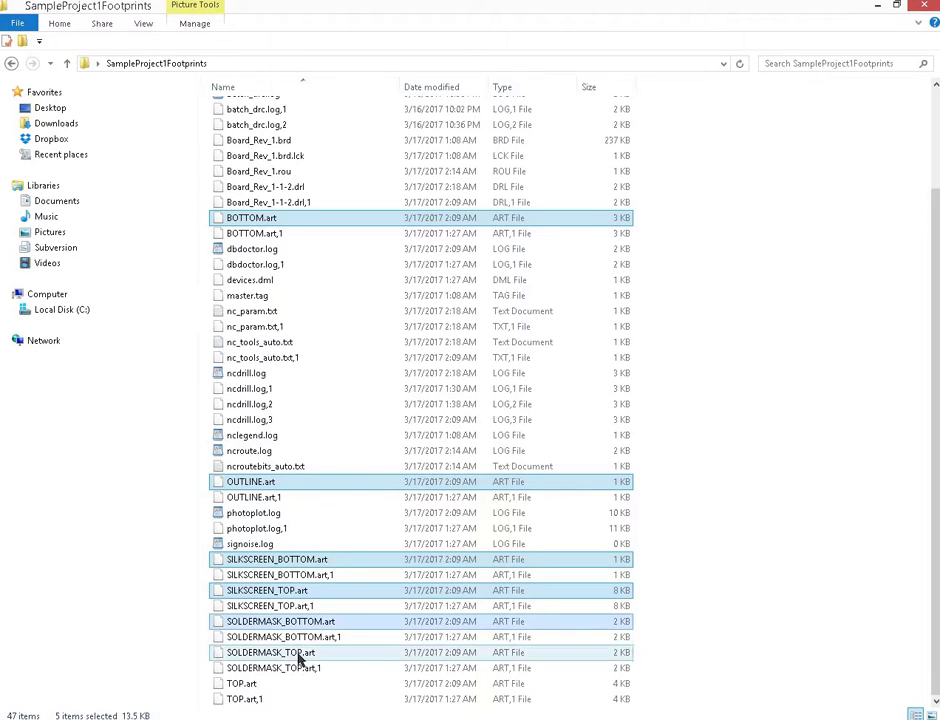
ctrl+click(302, 653)
ctrl+click(245, 684)
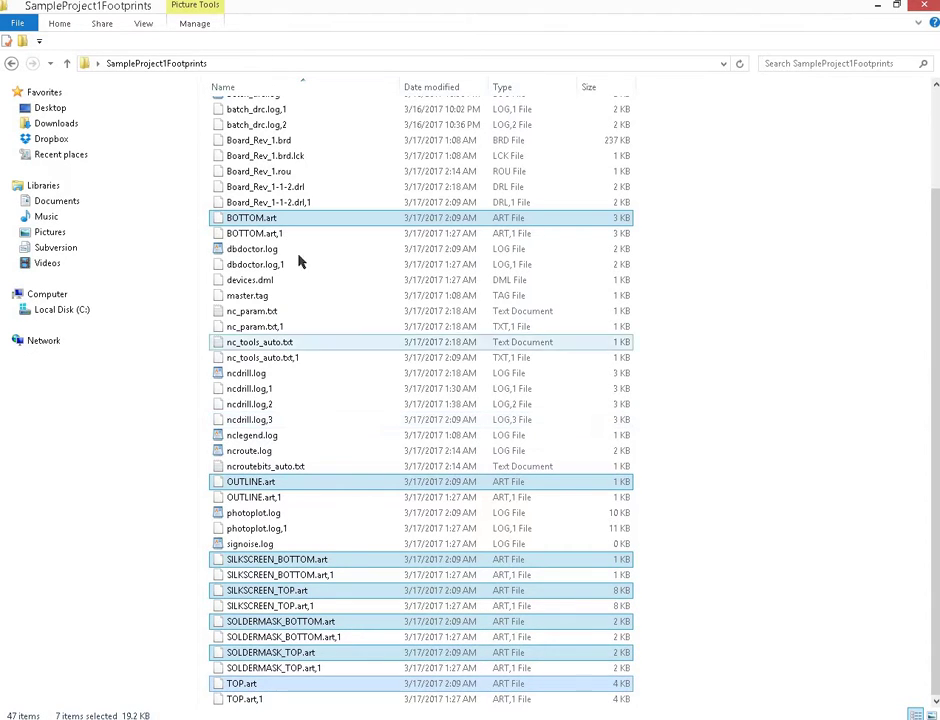
ctrl+click(296, 190)
right_click(300, 191)
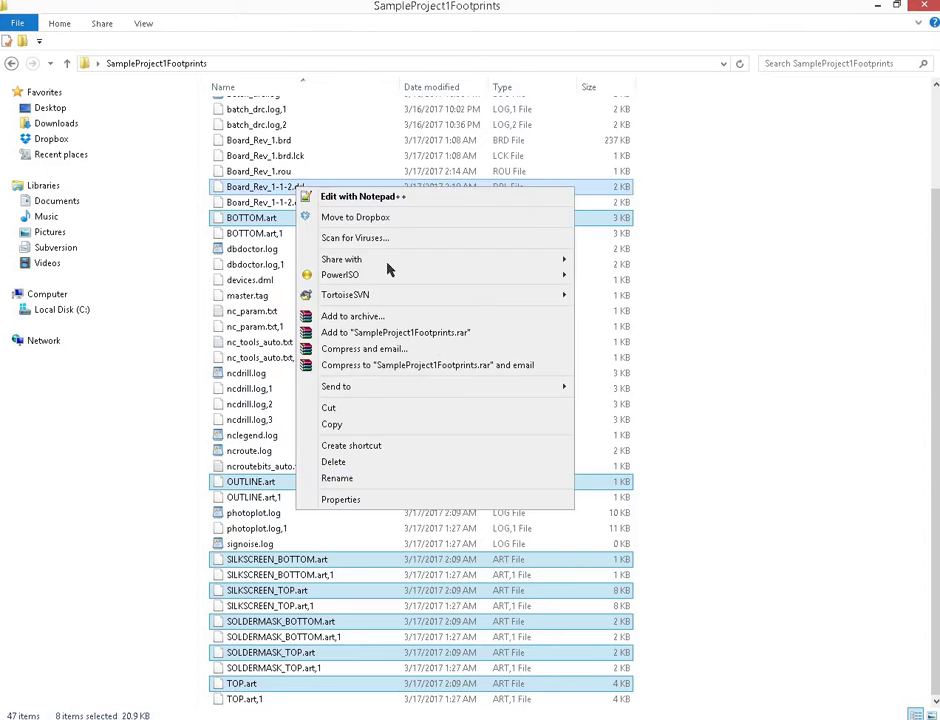
click(283, 423)
Delete the nine old files in Manufacturing_Files and paste in the eight copied files
scroll(308, 203, up, 4)
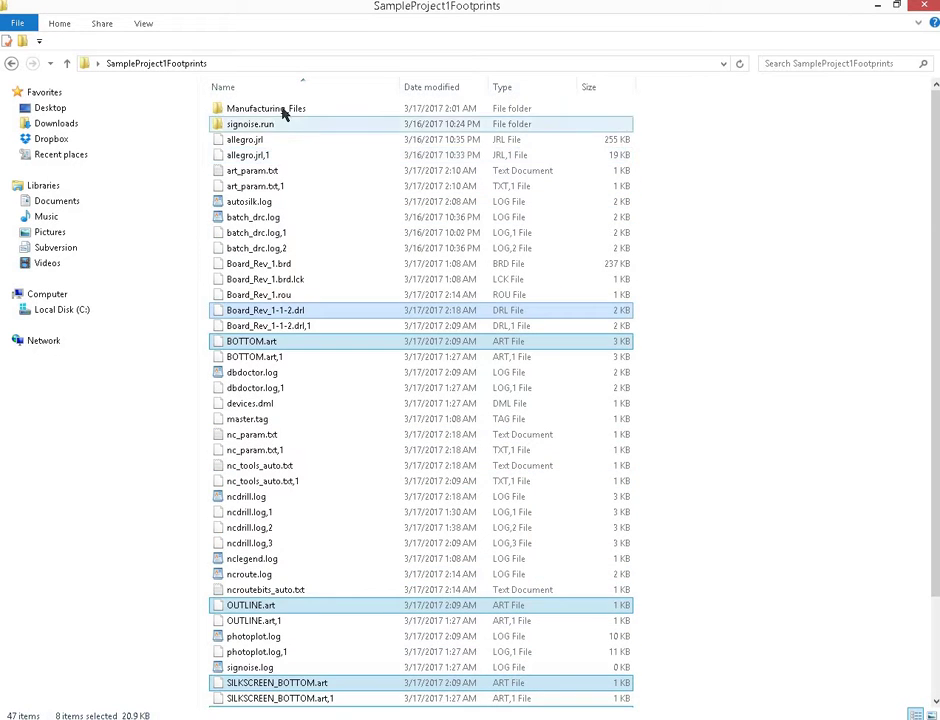
double_click(283, 111)
key(ctrl+v)
drag(285, 272, 266, 104)
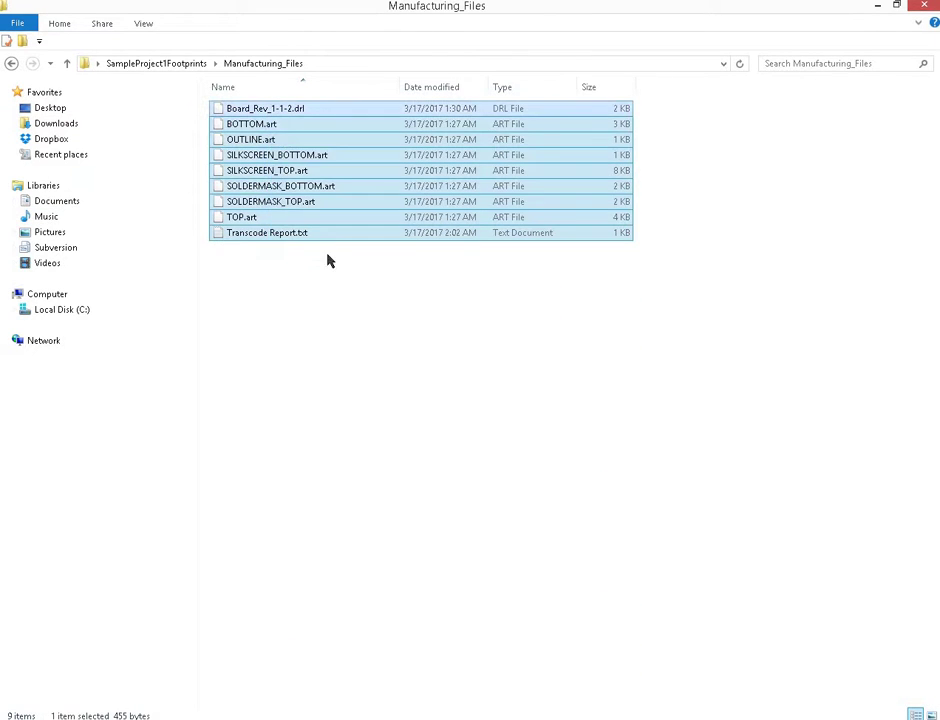
key(Delete)
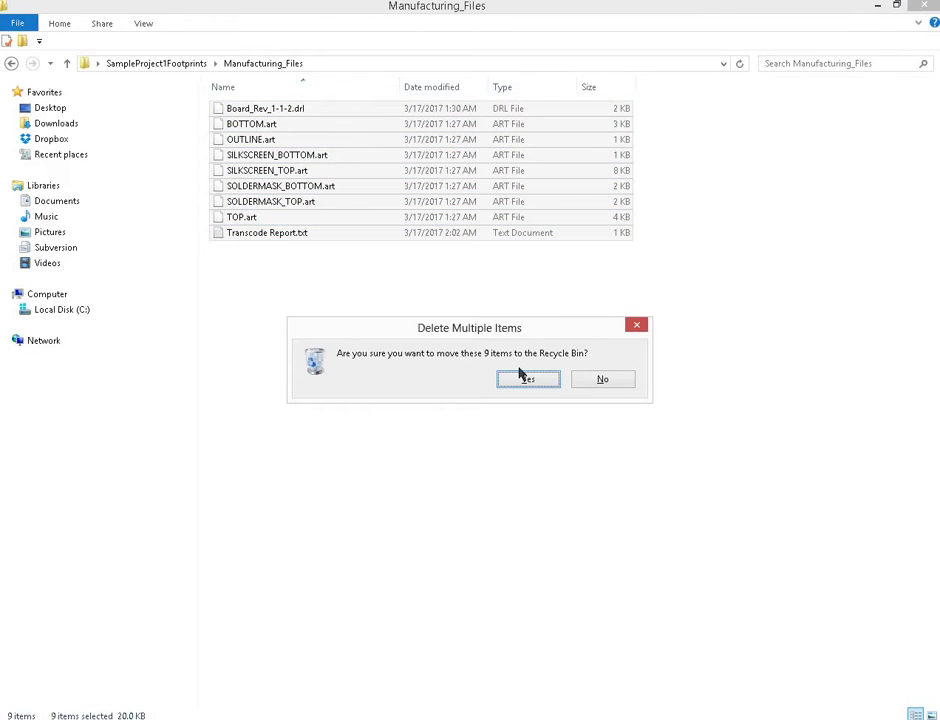
key(Return)
right_click(358, 245)
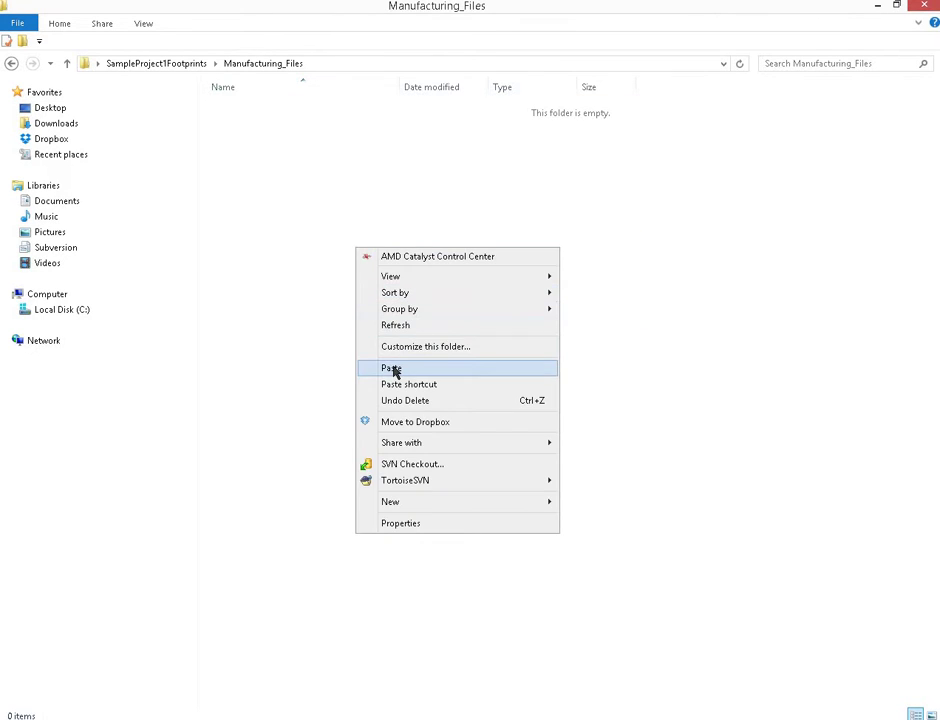
click(394, 369)
click(463, 293)
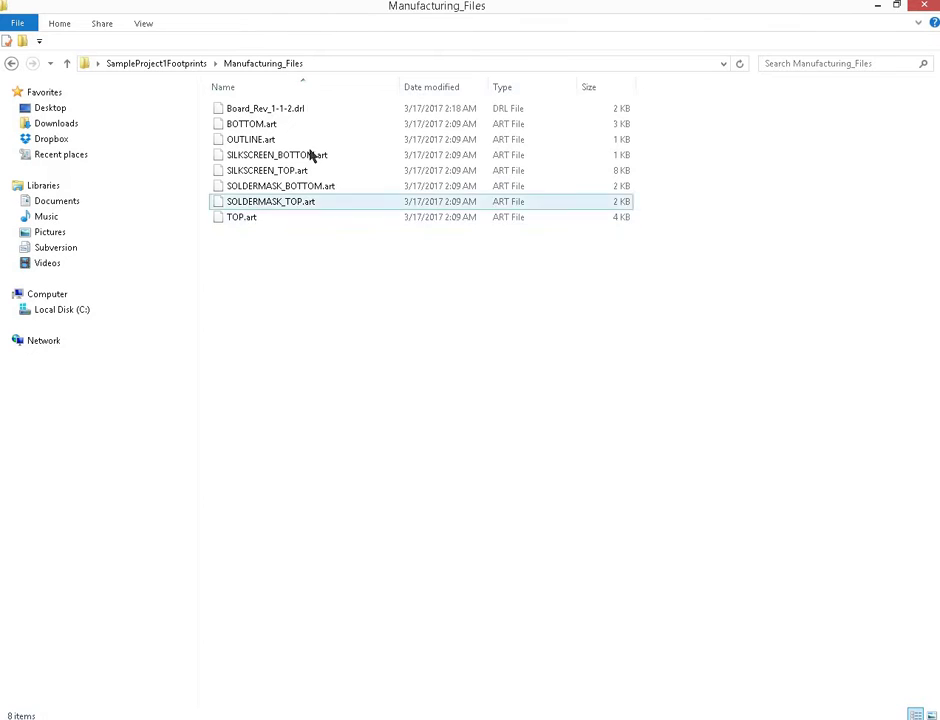